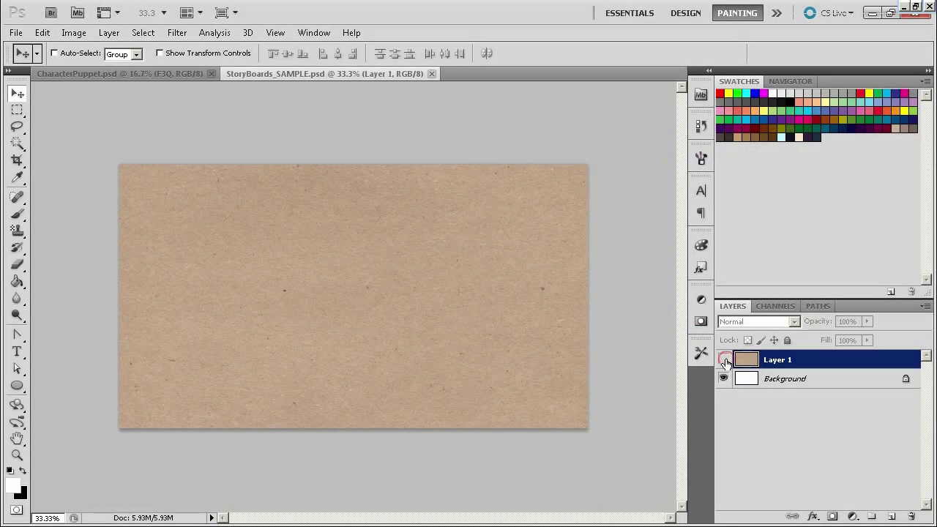
Toggle the visibility of the paper texture layer and inspect its grain up close.
left_click(723, 359)
left_click(724, 359)
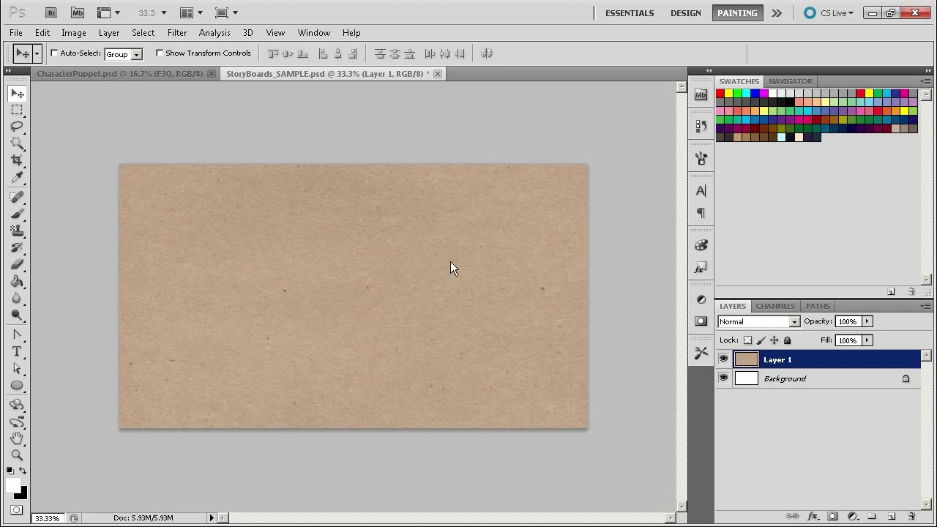
key("ctrl+plus")
key("ctrl+plus")
key("ctrl+plus")
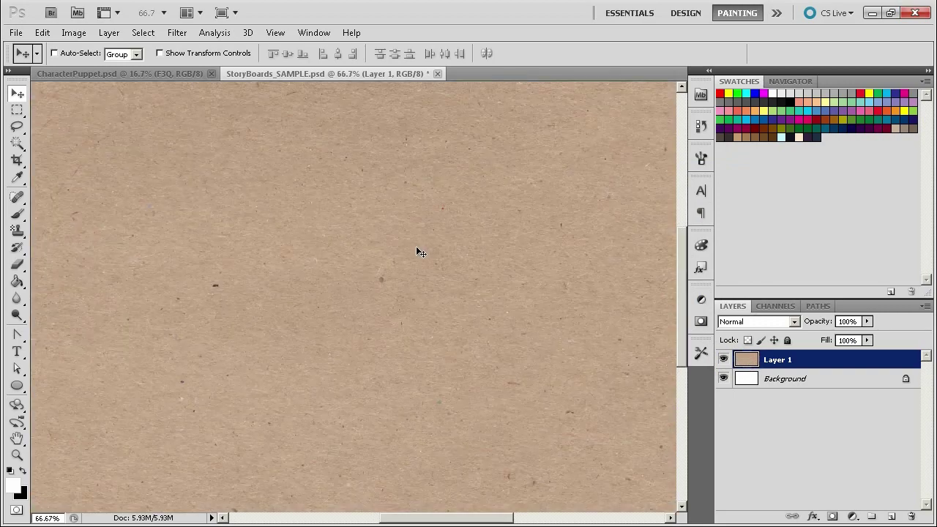
key("ctrl+minus")
key("ctrl+minus")
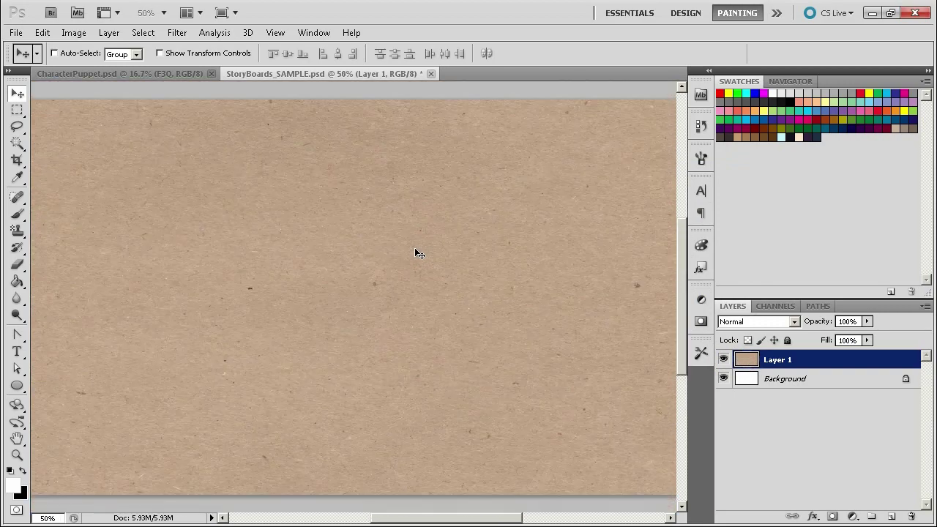
left_click(724, 359)
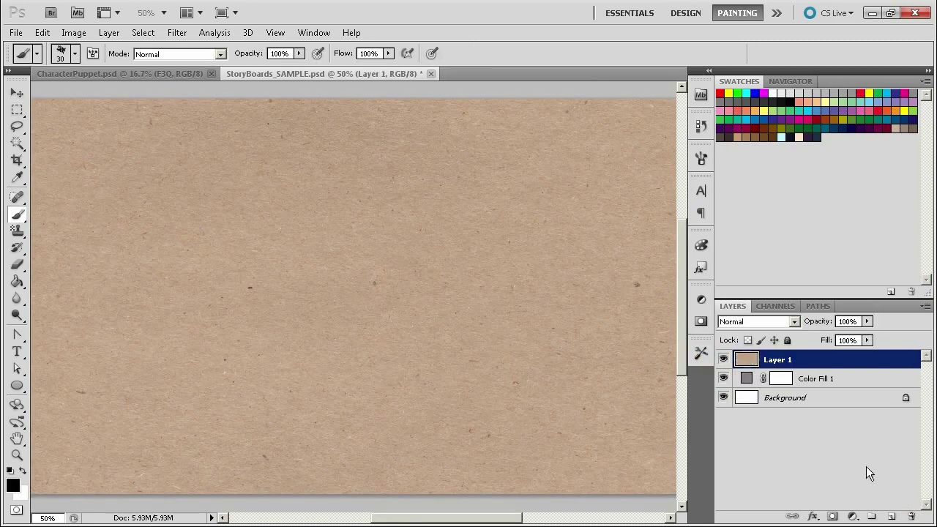
Create a layer group named 001 above the paper texture and set its blend mode to Color Burn.
left_click(869, 516)
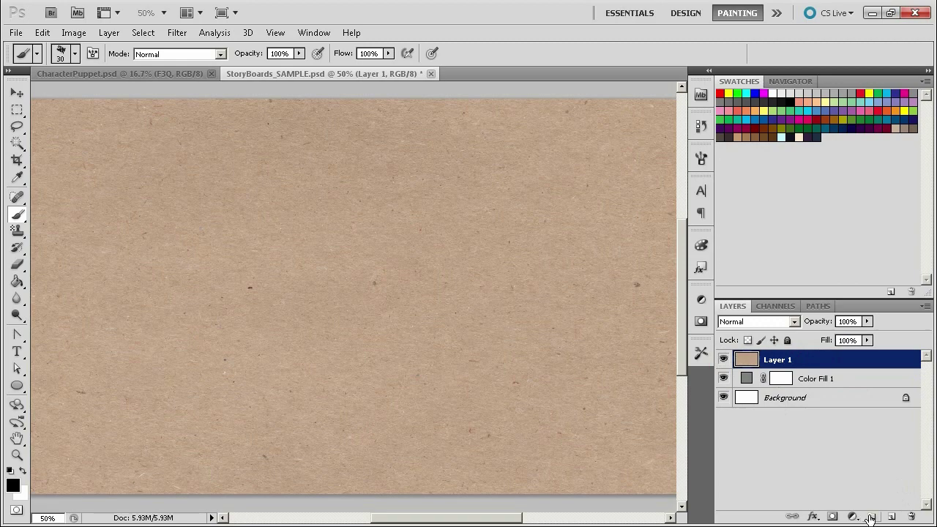
left_click(760, 321)
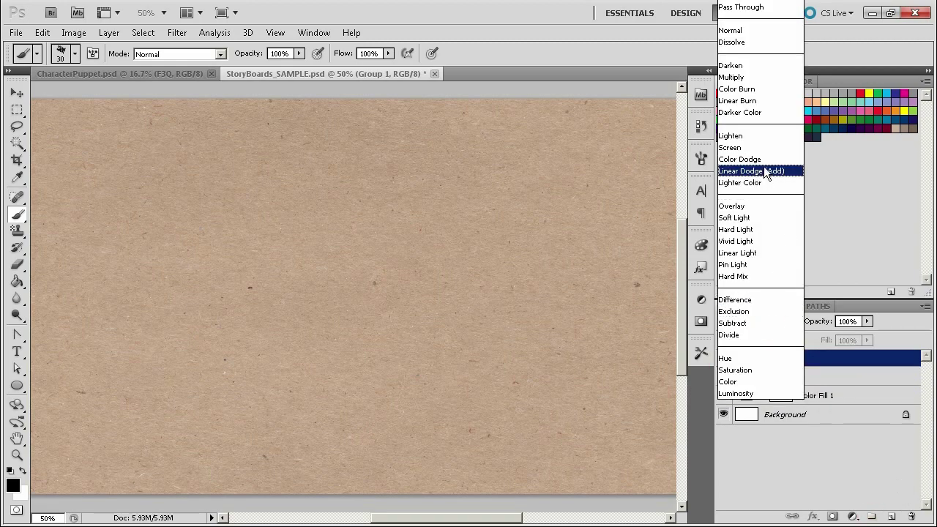
left_click(758, 89)
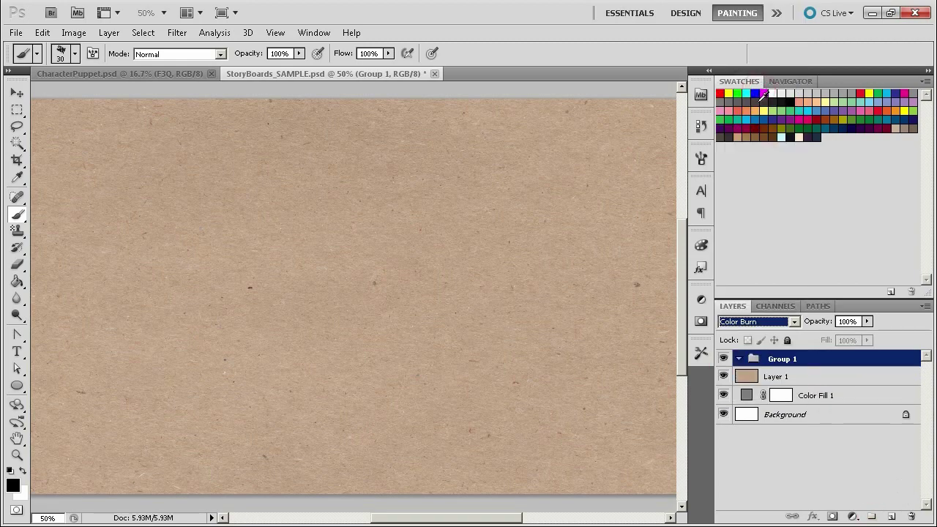
double_click(780, 360)
type("00")
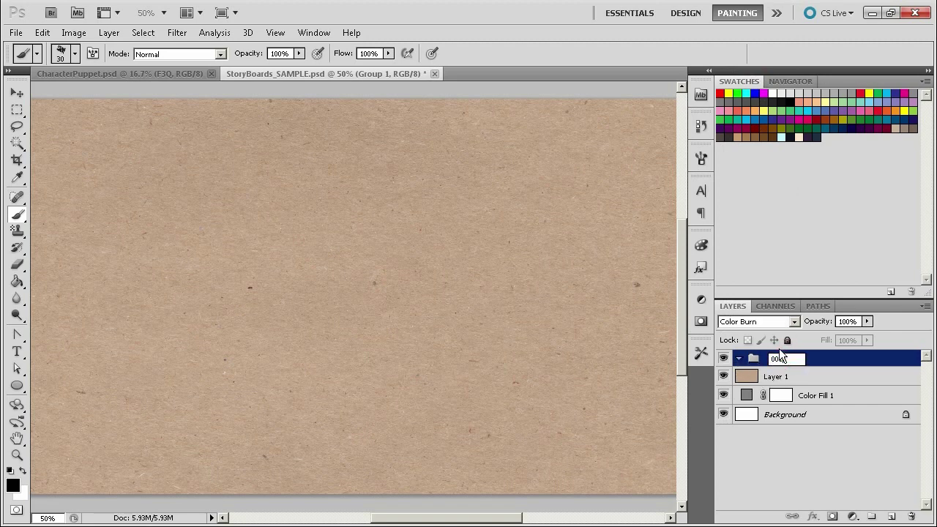
type("1")
key("Return")
Add an empty layer inside group 001 and set the foreground colour to a medium grey.
left_click_drag(451, 330, 483, 341)
left_click(887, 517)
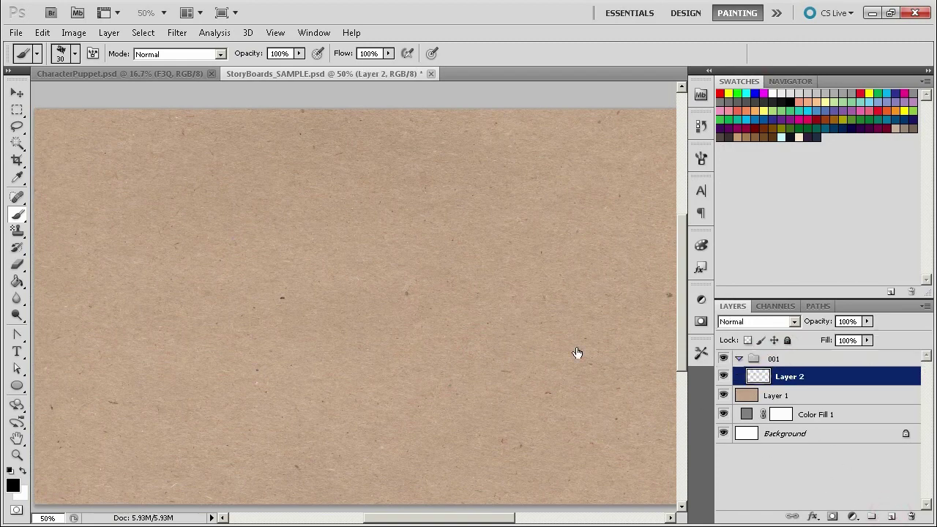
left_click(14, 479)
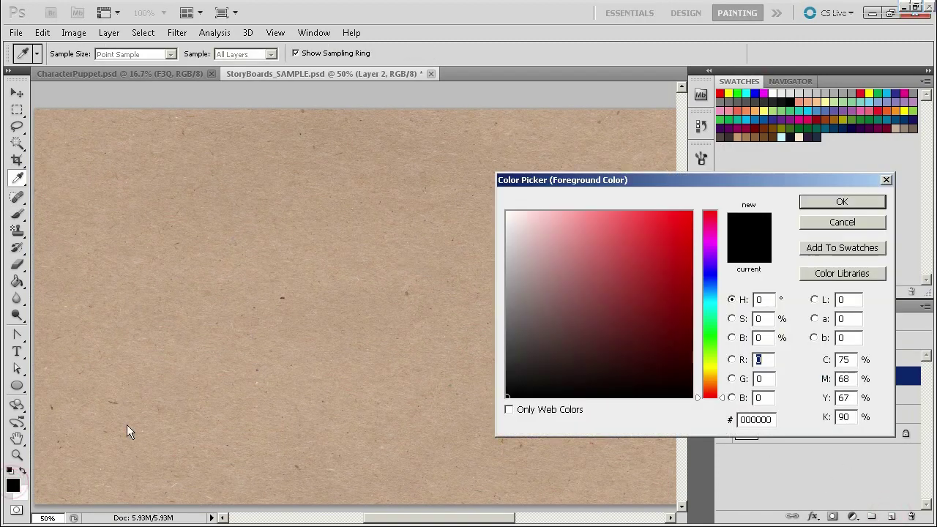
left_click(506, 298)
left_click(823, 204)
Try looping freehand brush strokes on the new layer in group 001, undoing each one.
mouse_move(481, 246)
left_mouse_down()
mouse_move(449, 286)
mouse_move(538, 409)
left_mouse_up()
key("ctrl+z")
mouse_move(376, 245)
left_mouse_down()
mouse_move(413, 283)
mouse_move(547, 375)
mouse_move(526, 414)
left_mouse_up()
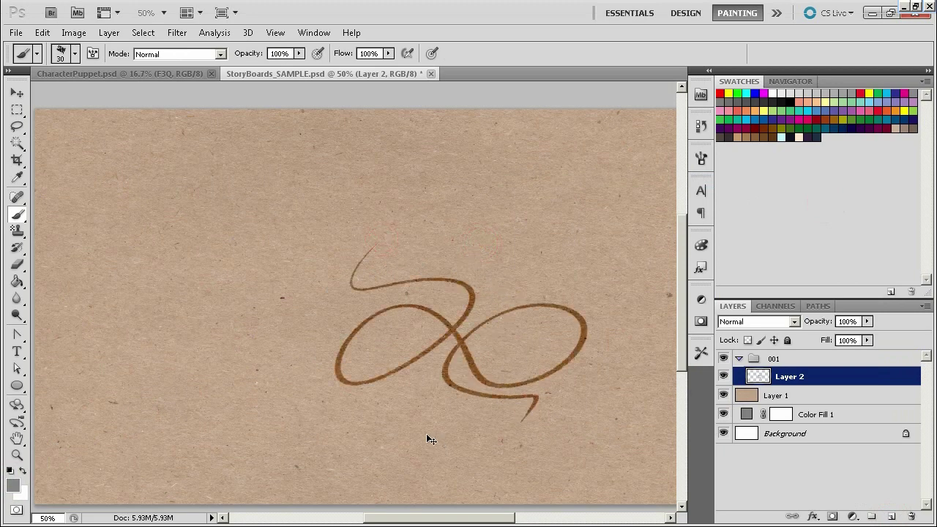
key("ctrl+z")
key("space")
mouse_move(470, 349)
left_mouse_down()
mouse_move(477, 248)
mouse_move(423, 388)
mouse_move(569, 371)
left_mouse_up()
key("ctrl+z")
left_click_drag(452, 264, 423, 251)
mouse_move(384, 289)
left_mouse_down()
mouse_move(453, 366)
mouse_move(546, 348)
left_mouse_up()
key("ctrl+z")
Set the brush flow to 34% and its opacity to 30%.
left_click(378, 53)
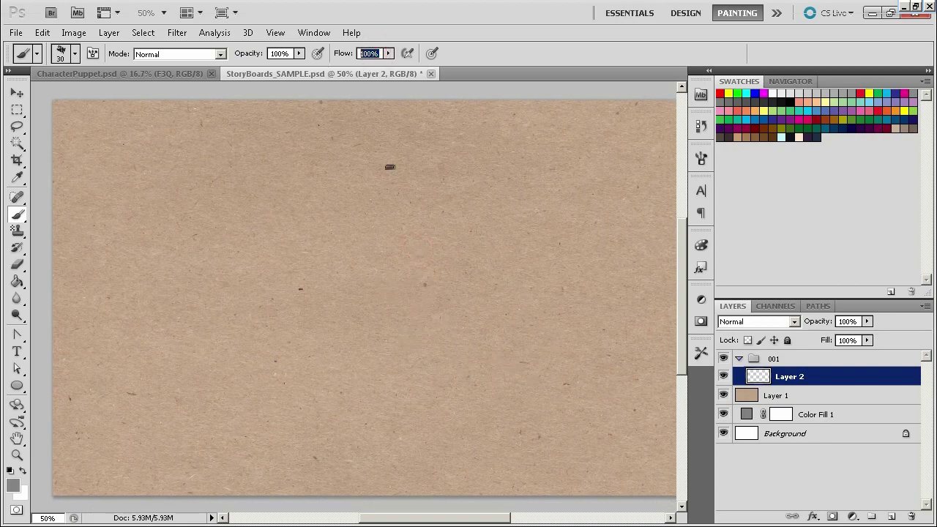
type("34")
key("Return")
left_click(289, 52)
type("30")
key("Return")
Try overlapping translucent diagonal strokes on the paper, enlarging the brush to size 100 for the broad ones.
left_click_drag(498, 196, 516, 401)
key("ctrl+z")
mouse_move(526, 259)
left_mouse_down()
mouse_move(444, 381)
mouse_move(443, 410)
left_mouse_up()
left_click_drag(541, 257, 450, 425)
key("]")
key("]")
key("]")
key("]")
key("]")
key("]")
key("]")
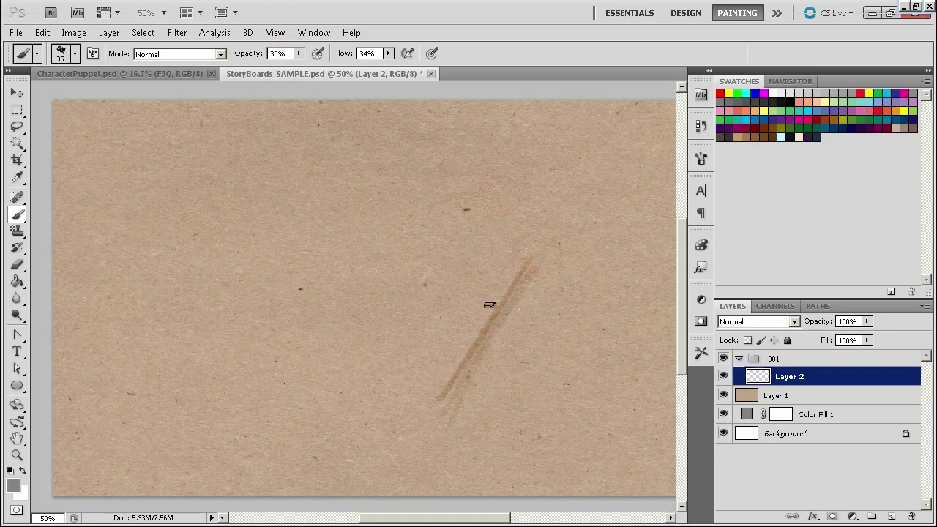
mouse_move(543, 235)
left_mouse_down()
mouse_move(412, 397)
mouse_move(517, 266)
mouse_move(454, 396)
mouse_move(429, 383)
mouse_move(564, 278)
mouse_move(439, 373)
left_mouse_up()
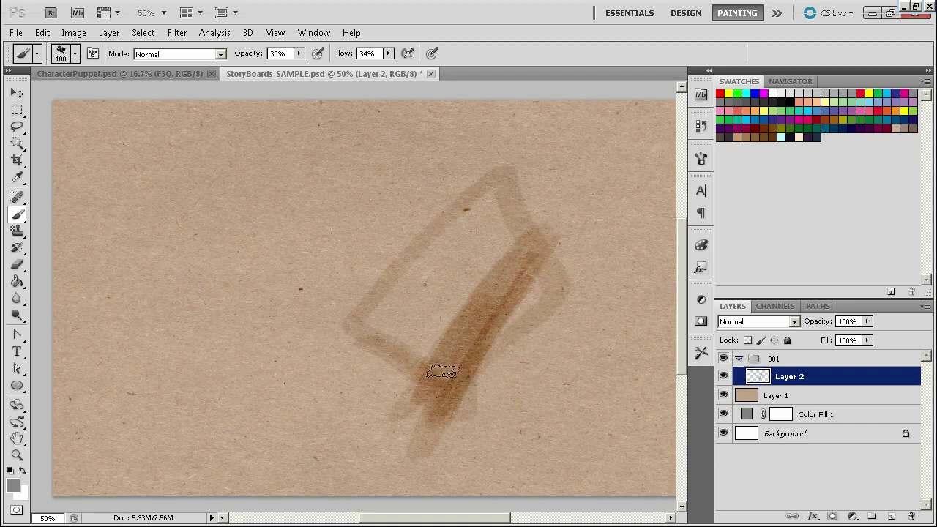
Clear all test strokes from the layer and deselect.
key("ctrl+a")
key("Delete")
key("ctrl+d")
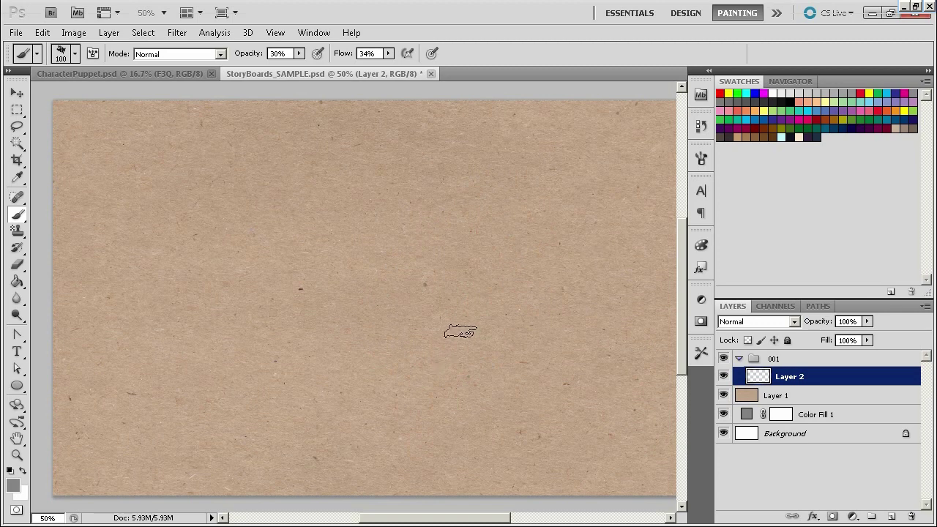
Move the bathroom plumbing diagram to the canvas's upper-left corner and place its layer above group 001.
key("ctrl+minus")
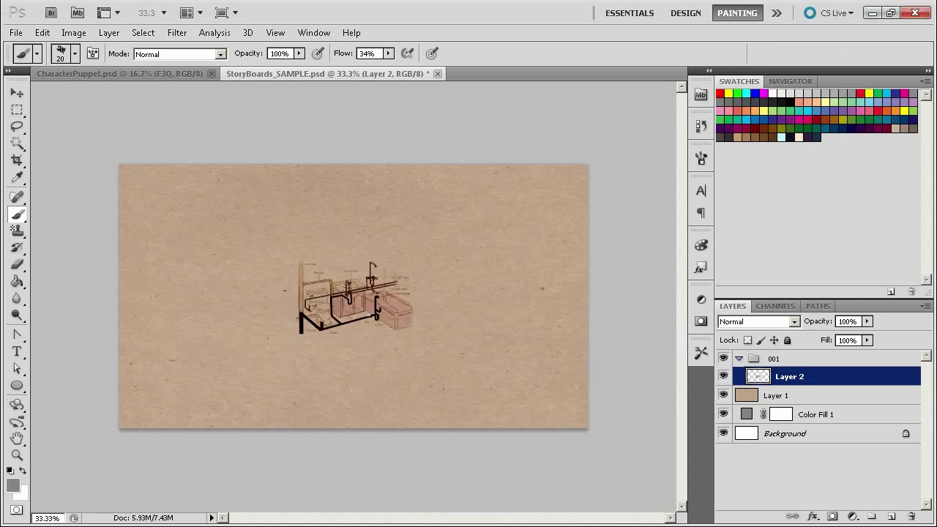
key("v")
left_click_drag(340, 313, 166, 226)
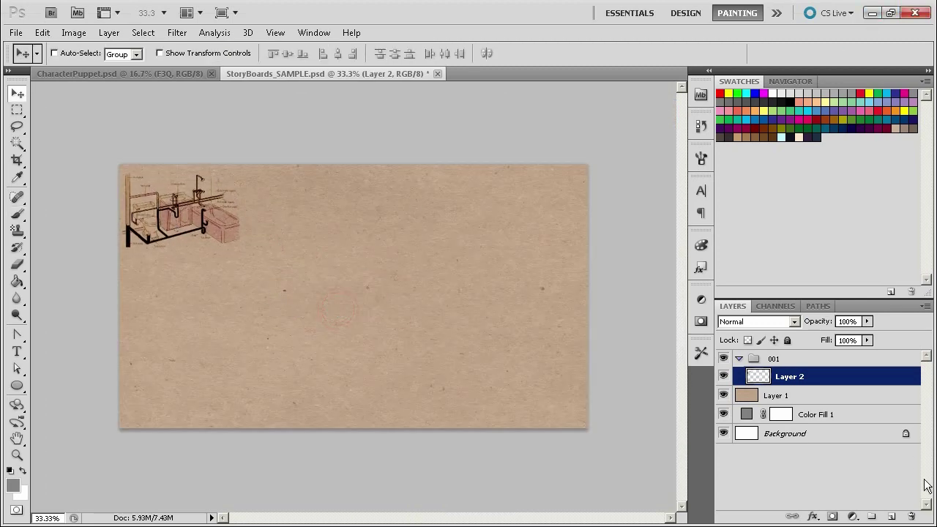
left_click_drag(780, 376, 768, 355)
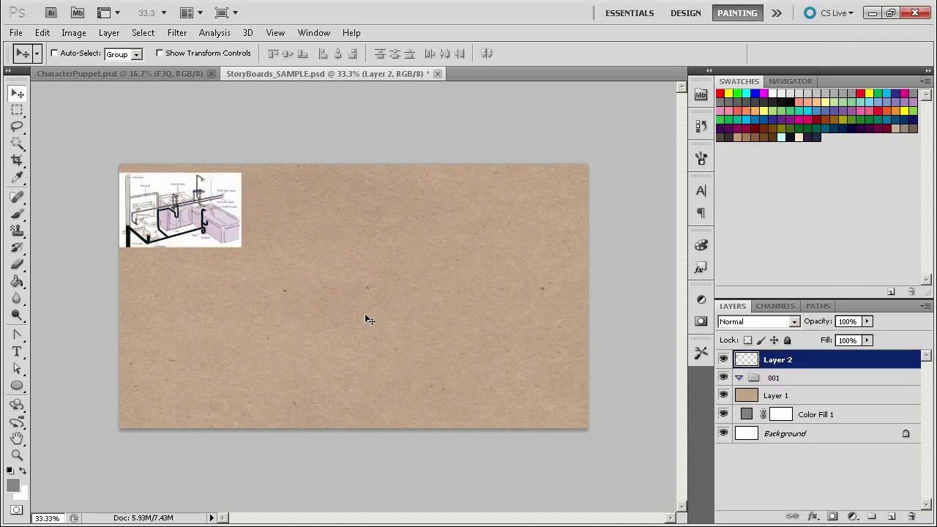
Switch to full-screen display with the menu bar and examine the plumbing diagram up close.
key("f")
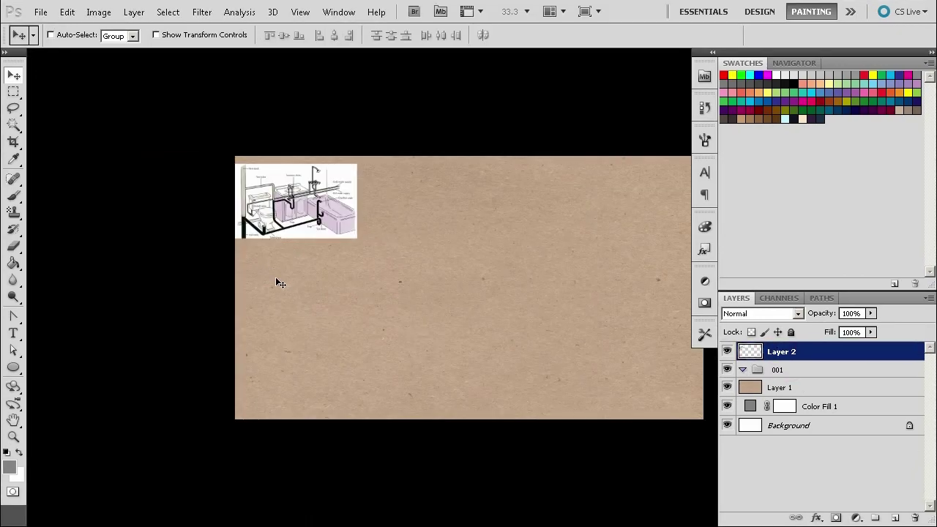
key("ctrl+plus")
key("ctrl+plus")
left_click_drag(131, 124, 260, 249)
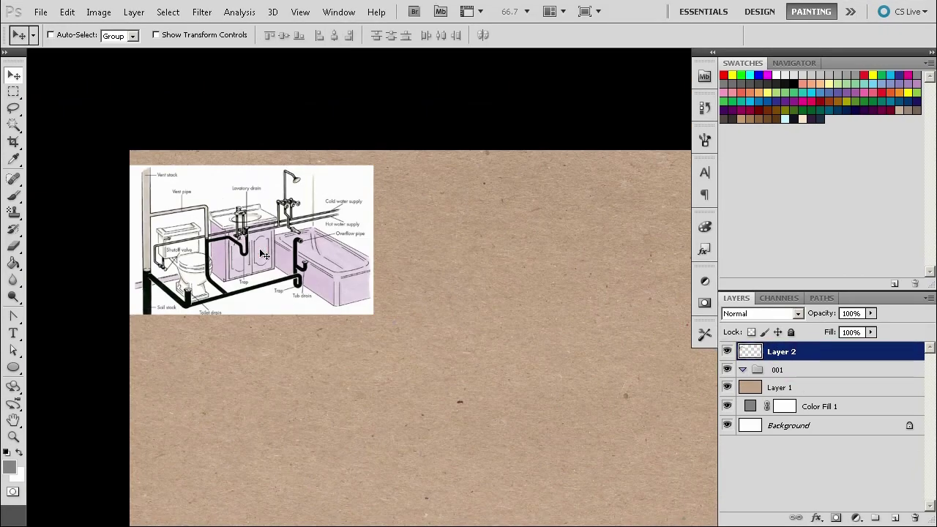
key("ctrl+plus")
left_click_drag(167, 300, 319, 312)
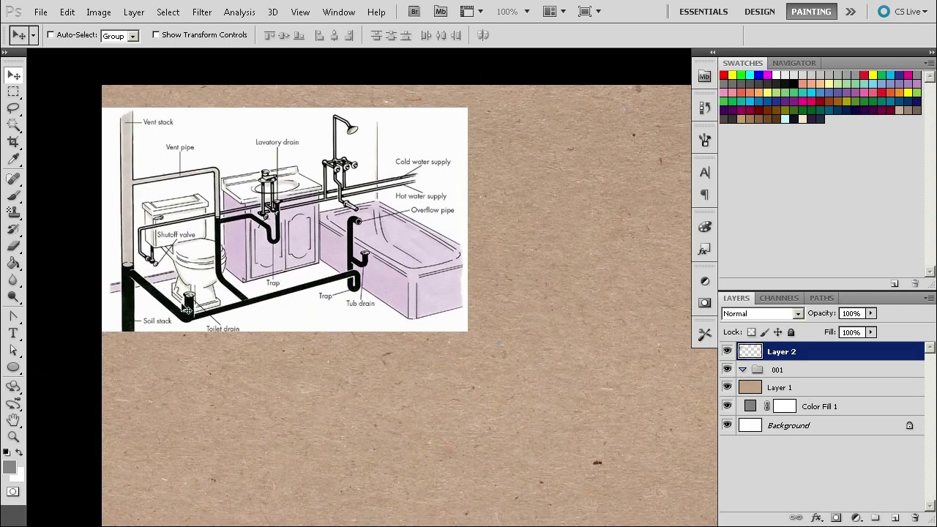
Switch to the Brush tool and reduce the brush size to 8.
key("b")
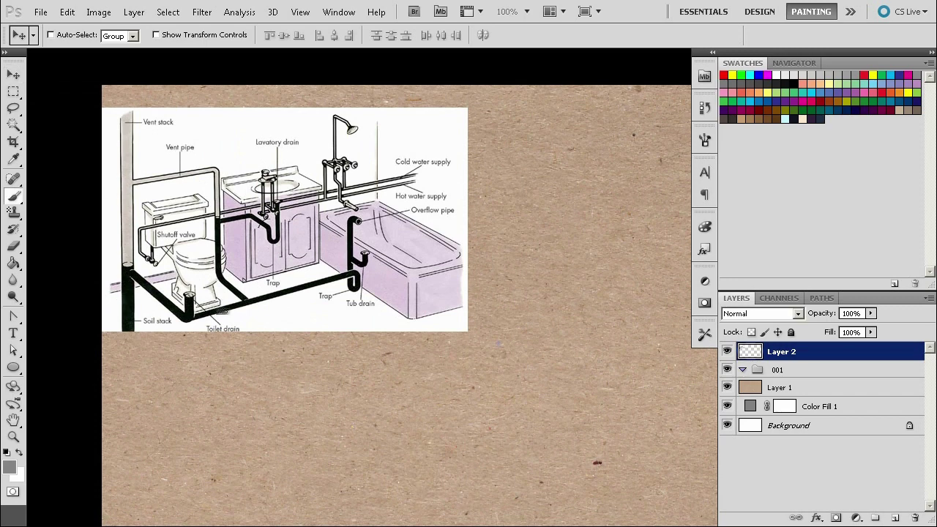
key("bracketleft")
key("bracketleft")
key("bracketleft")
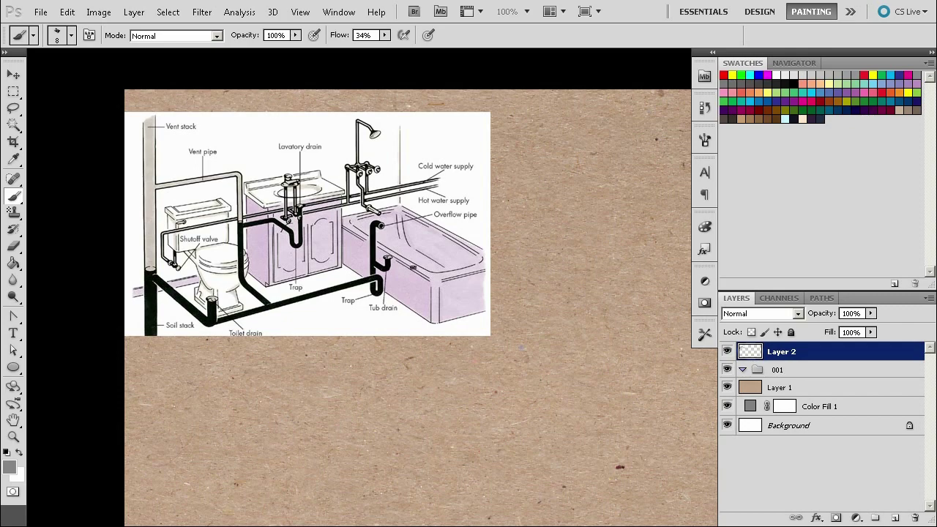
Create an empty layer and place it between the plumbing diagram layer and group 001.
key("ctrl+minus")
key("ctrl+minus")
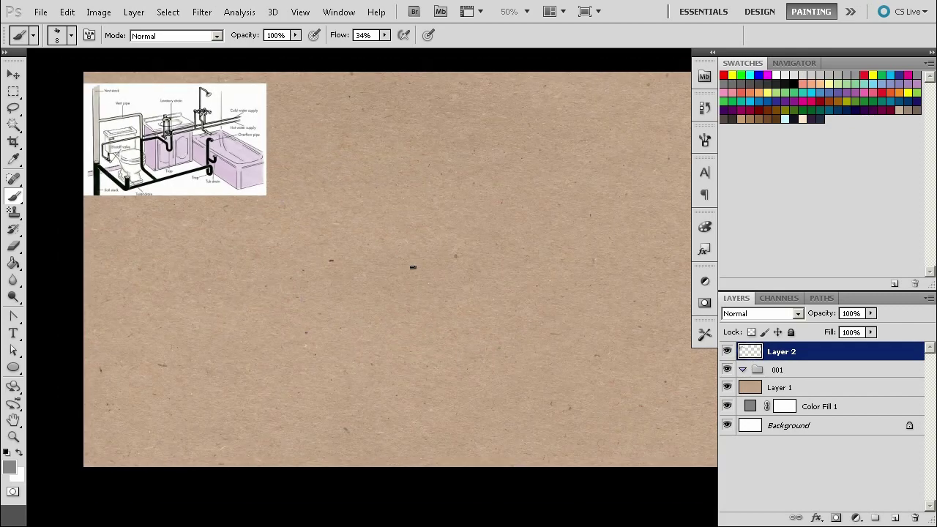
left_click_drag(490, 295, 464, 325)
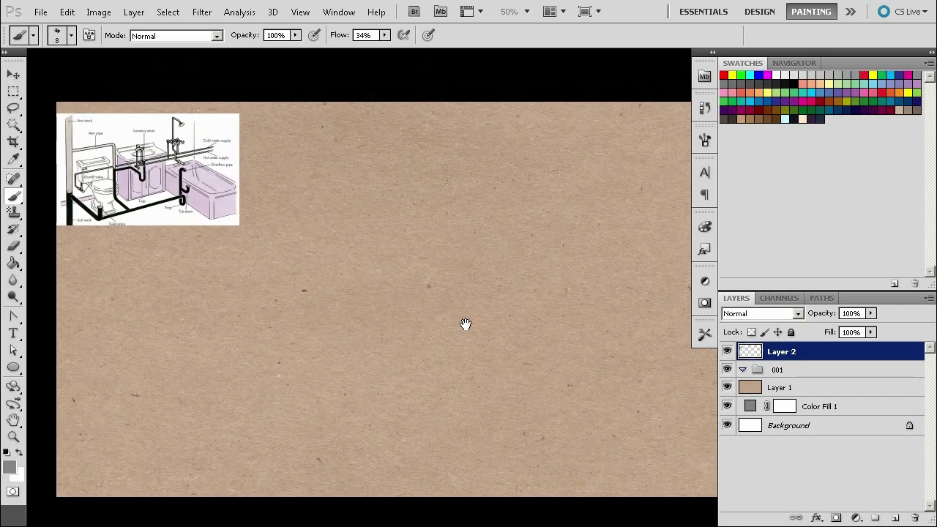
left_click(826, 372)
left_click(894, 517)
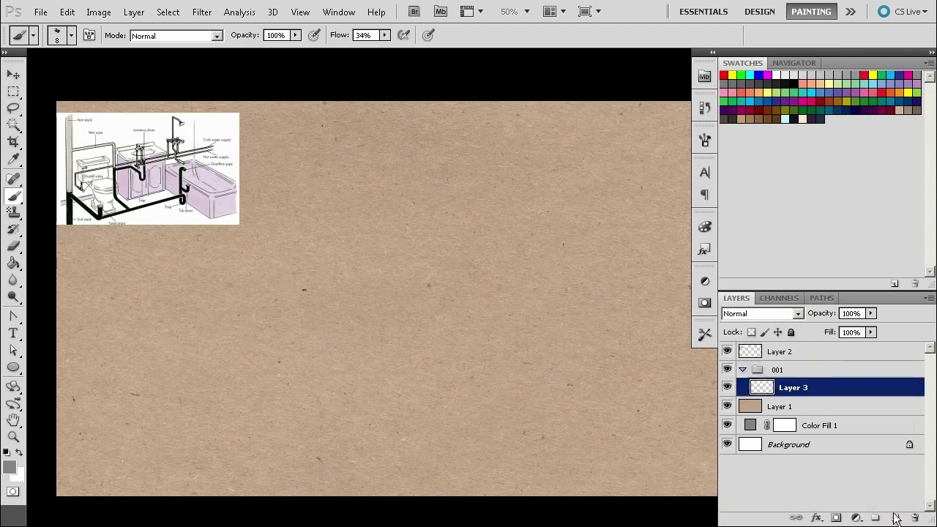
left_click_drag(793, 387, 776, 361)
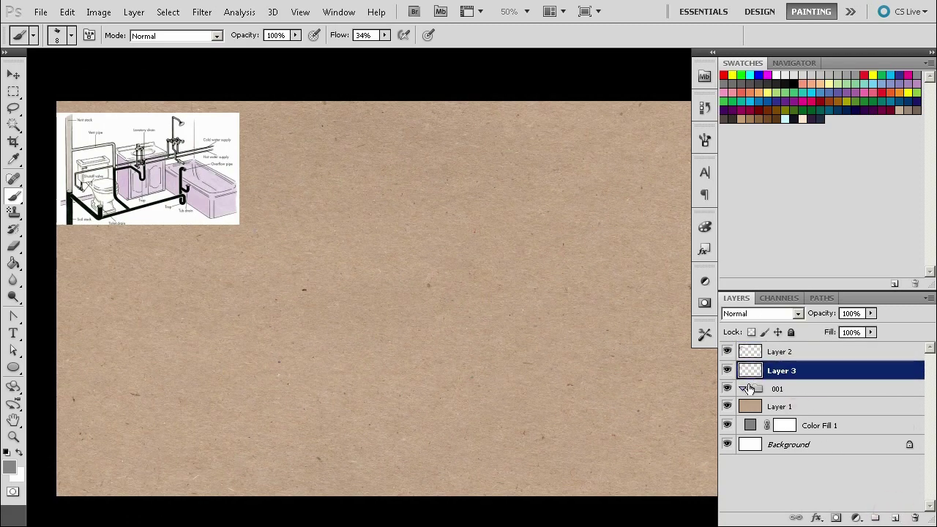
Reset the foreground colour to black and try a freehand corner-shaped line, undoing the stroke.
key("ctrl+minus")
key("ctrl+plus")
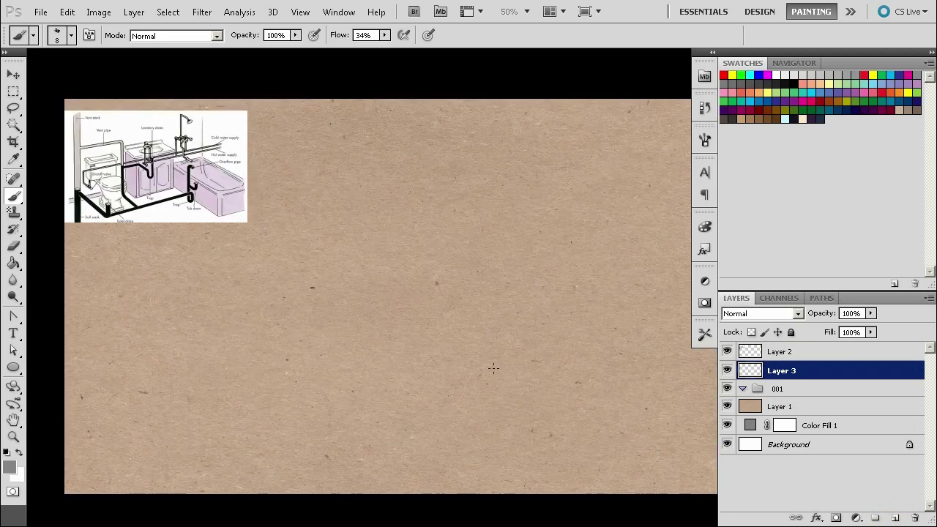
left_click_drag(469, 313, 445, 310)
left_click_drag(424, 349, 412, 365)
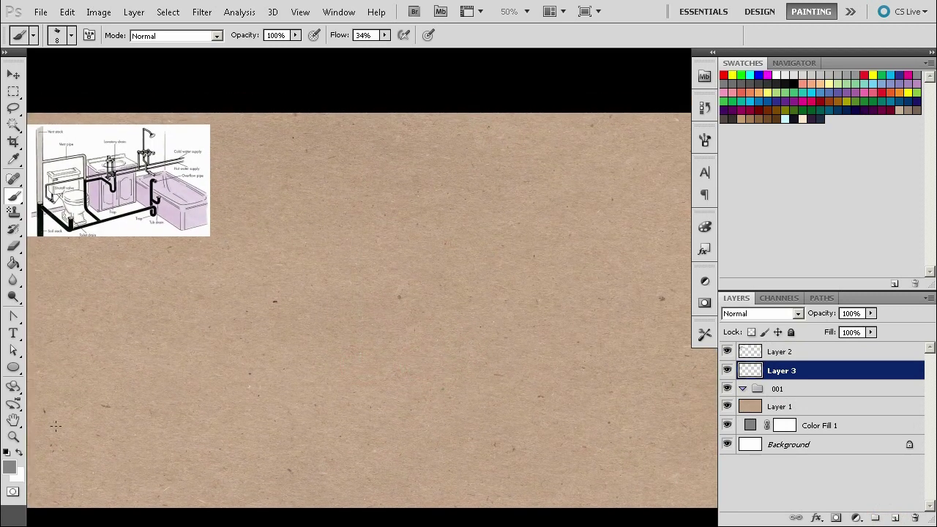
key("d")
mouse_move(368, 331)
left_mouse_down()
mouse_move(379, 192)
mouse_move(520, 191)
left_mouse_up()
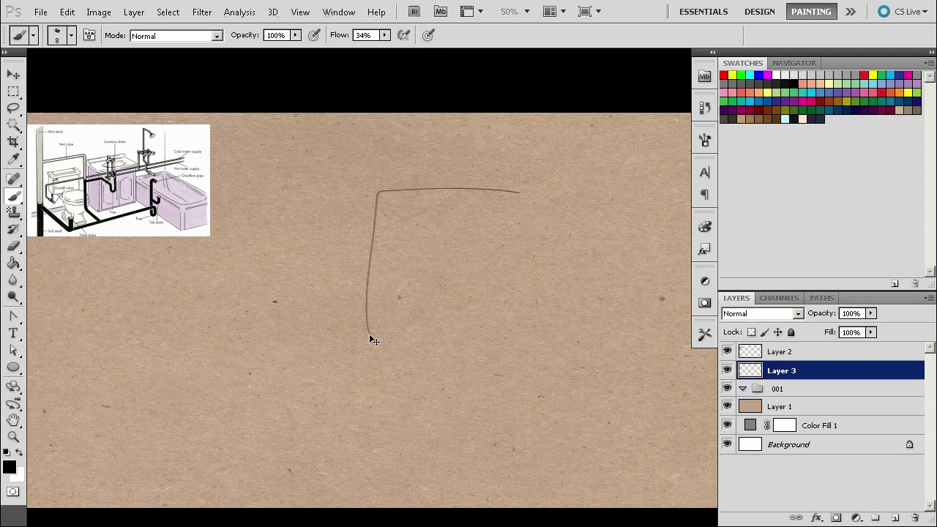
key("ctrl+z")
Sketch a small top-view camera near the canvas's lower middle with two sight lines diverging upward.
left_click_drag(436, 347, 503, 313)
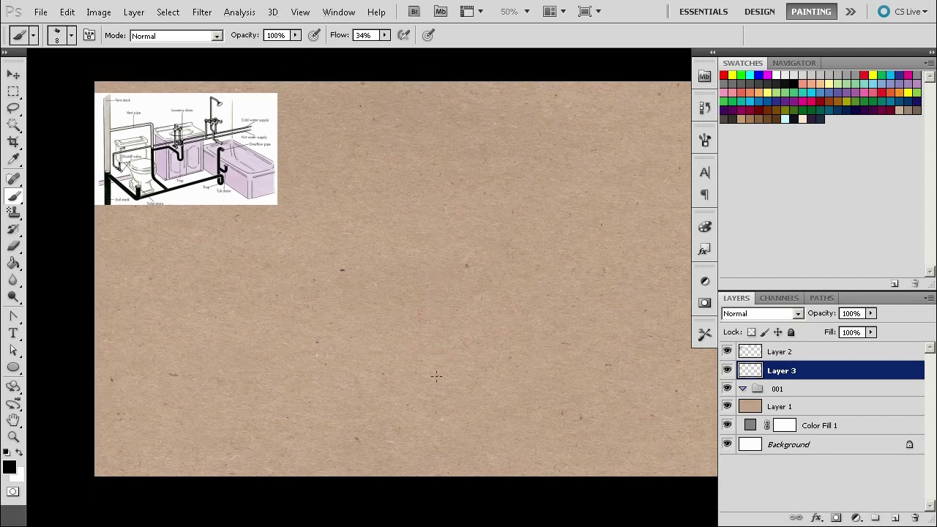
scroll(424, 403, "down", 1)
scroll(424, 402, "right", 1)
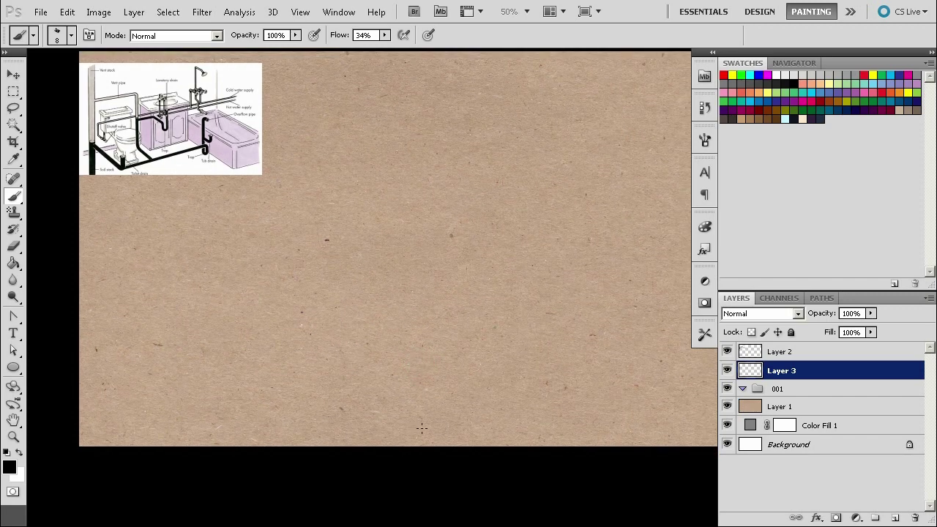
mouse_move(421, 430)
left_mouse_down()
mouse_move(444, 393)
mouse_move(442, 424)
left_mouse_up()
mouse_move(421, 391)
left_mouse_down()
mouse_move(448, 374)
mouse_move(395, 334)
mouse_move(334, 239)
left_mouse_up()
mouse_move(448, 374)
left_mouse_down()
mouse_move(533, 237)
mouse_move(498, 450)
mouse_move(424, 447)
left_mouse_up()
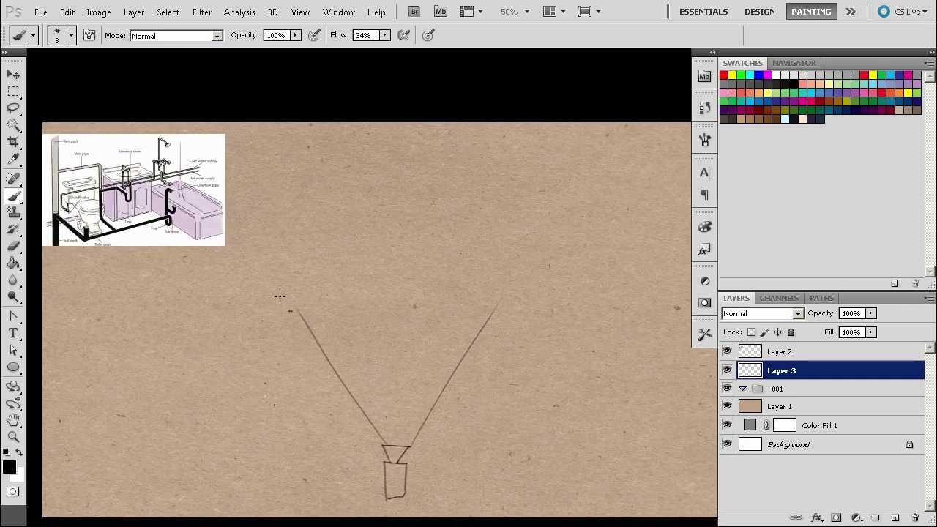
Sketch a large four-sided outline above the camera, across the ends of its sight lines.
mouse_move(278, 301)
left_mouse_down()
mouse_move(273, 165)
mouse_move(338, 160)
mouse_move(517, 188)
mouse_move(538, 230)
mouse_move(533, 297)
mouse_move(392, 312)
mouse_move(272, 310)
left_mouse_up()
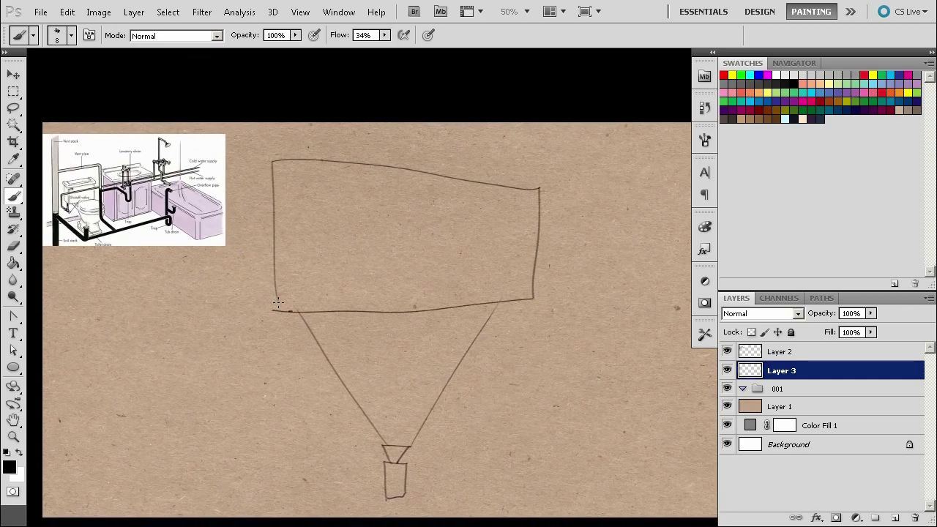
scroll(278, 302, "up", 1)
scroll(278, 303, "left", 1)
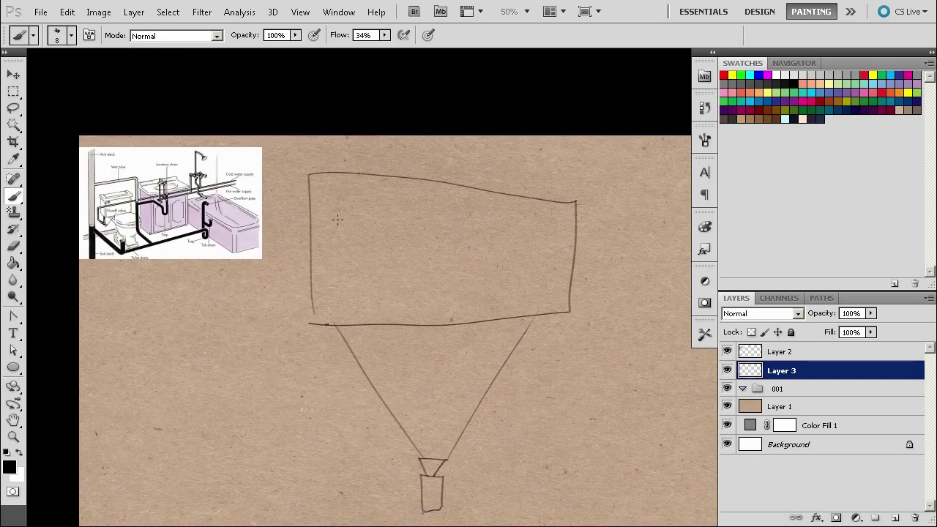
Sketch a top-view toilet against the room outline's right wall and a rounded basin with taps against its left wall.
mouse_move(572, 211)
left_mouse_down()
mouse_move(547, 242)
mouse_move(521, 223)
mouse_move(528, 244)
mouse_move(541, 228)
left_mouse_up()
scroll(506, 285, "left", 1)
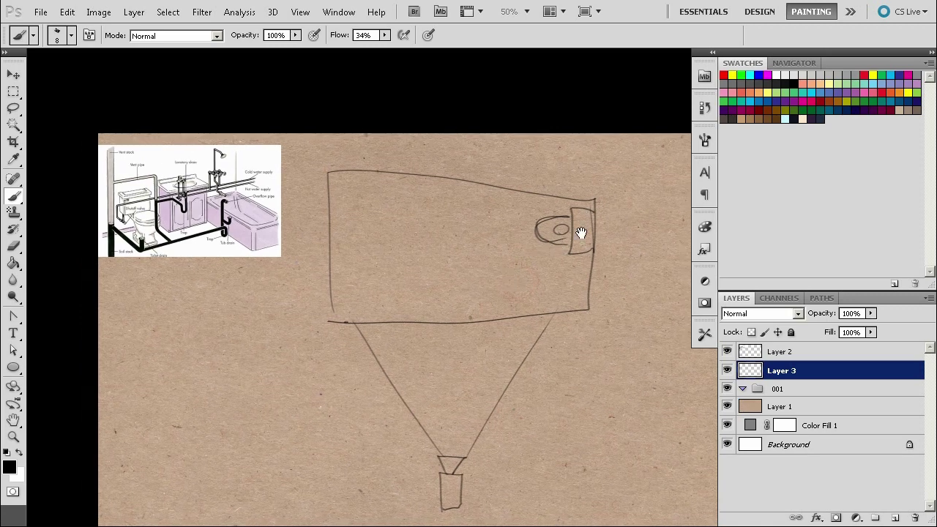
mouse_move(334, 205)
left_mouse_down()
mouse_move(361, 208)
mouse_move(369, 222)
mouse_move(368, 241)
mouse_move(335, 244)
mouse_move(349, 221)
left_mouse_up()
key("ctrl+z")
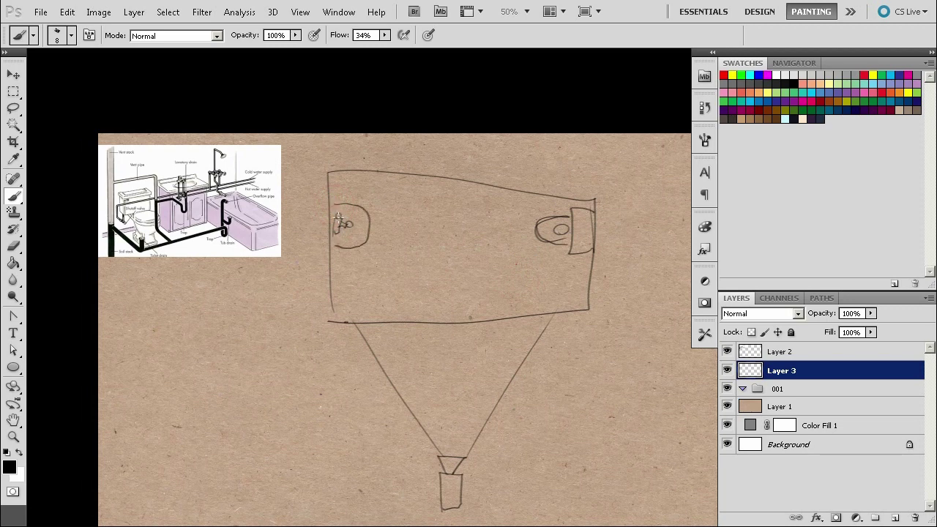
scroll(385, 236, "down", 1)
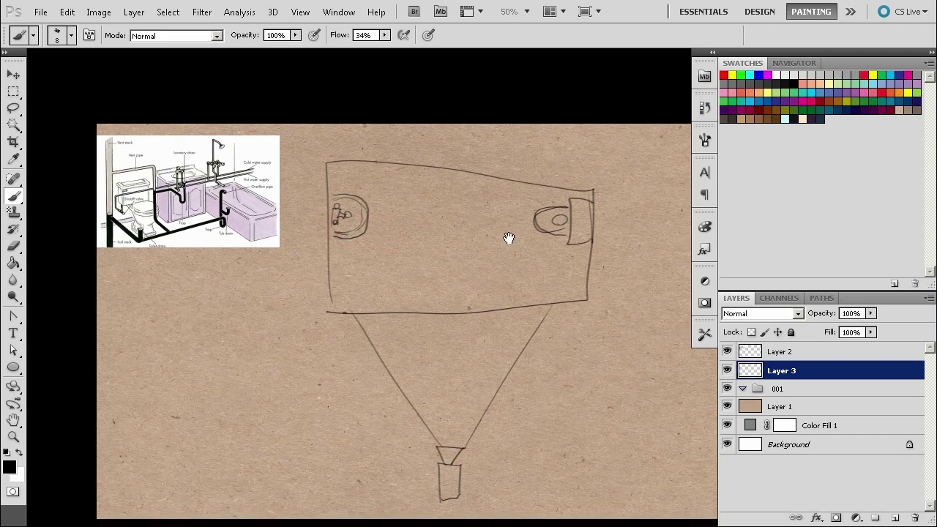
Sketch a second, angled camera below the room's lower-left corner with two sight lines spreading across the room.
mouse_move(525, 238)
left_mouse_down()
mouse_move(512, 223)
mouse_move(522, 218)
mouse_move(513, 232)
left_mouse_up()
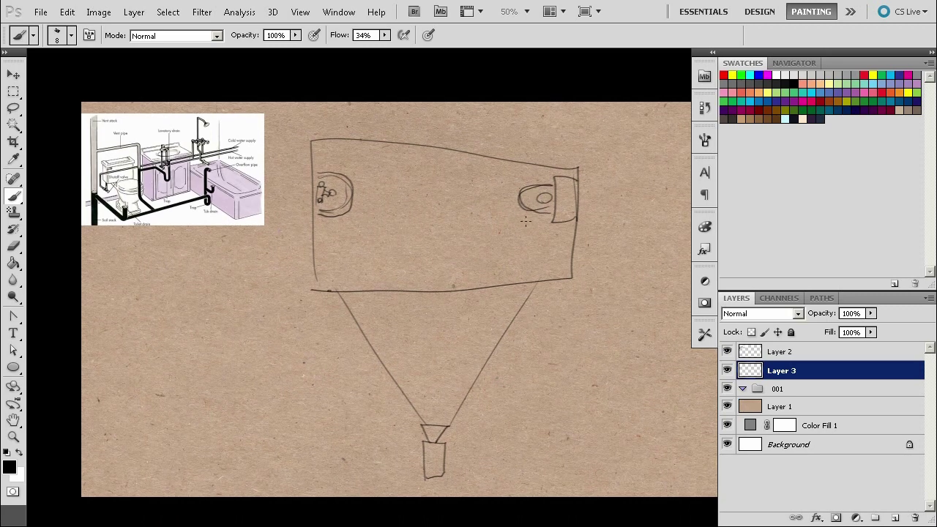
left_click_drag(537, 290, 473, 282)
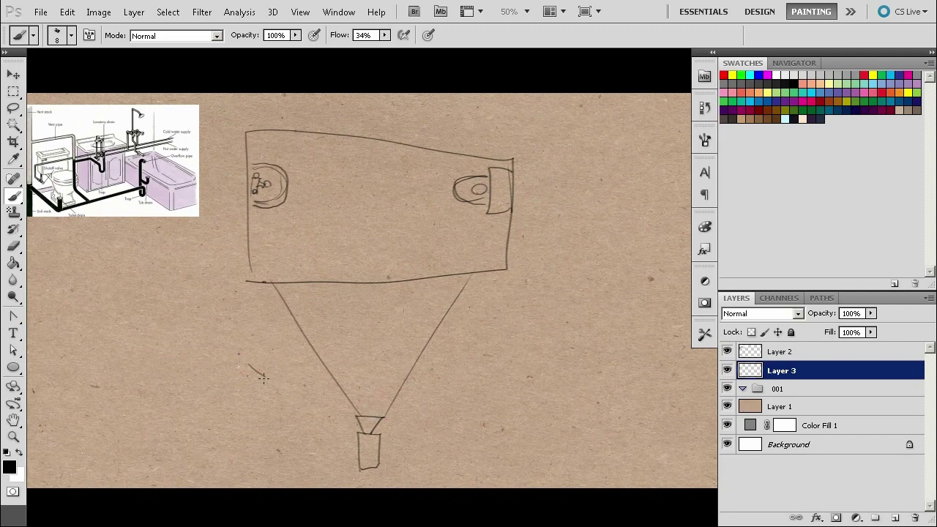
left_click_drag(246, 362, 264, 376)
left_click_drag(248, 366, 249, 179)
left_click_drag(264, 371, 512, 248)
left_click_drag(491, 369, 473, 361)
left_click_drag(343, 355, 447, 330)
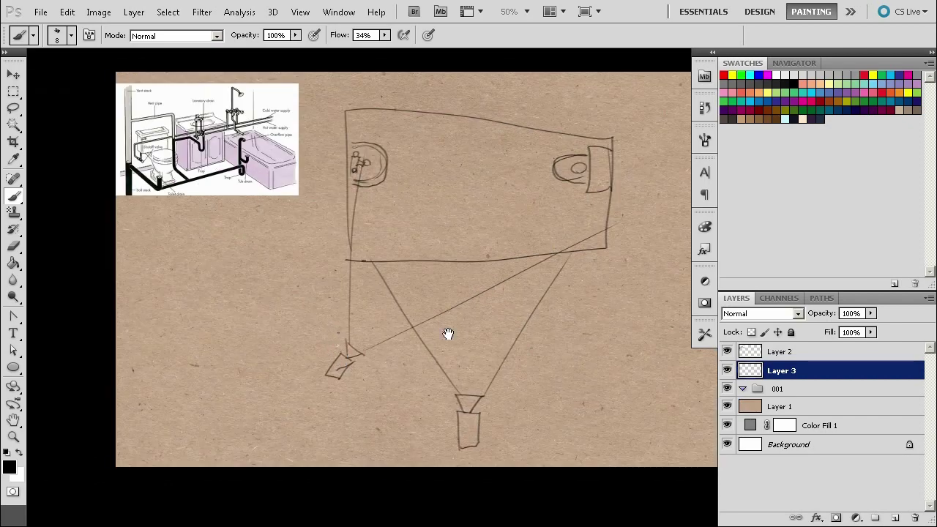
left_click_drag(586, 305, 563, 323)
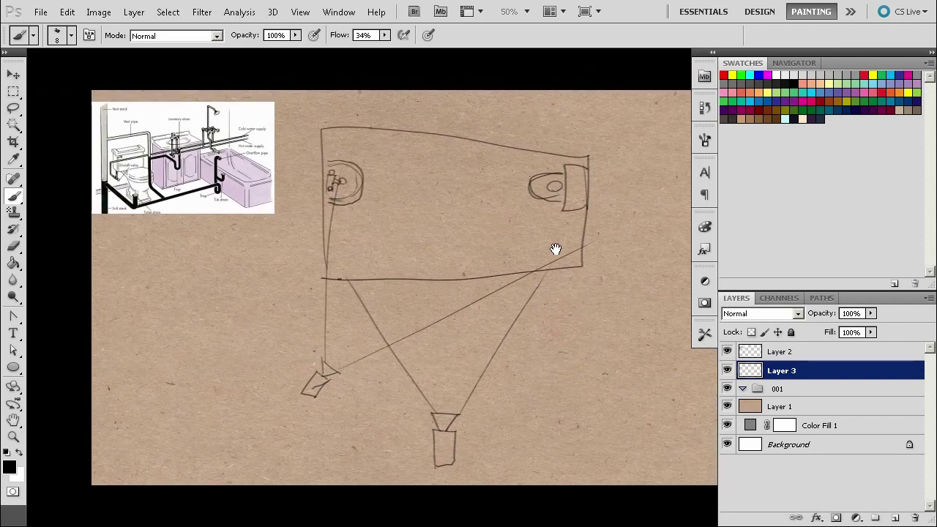
Sketch a small rectangular fixture on the back wall and small accessories on both sides of the toilet and the basin.
left_click_drag(421, 182, 438, 221)
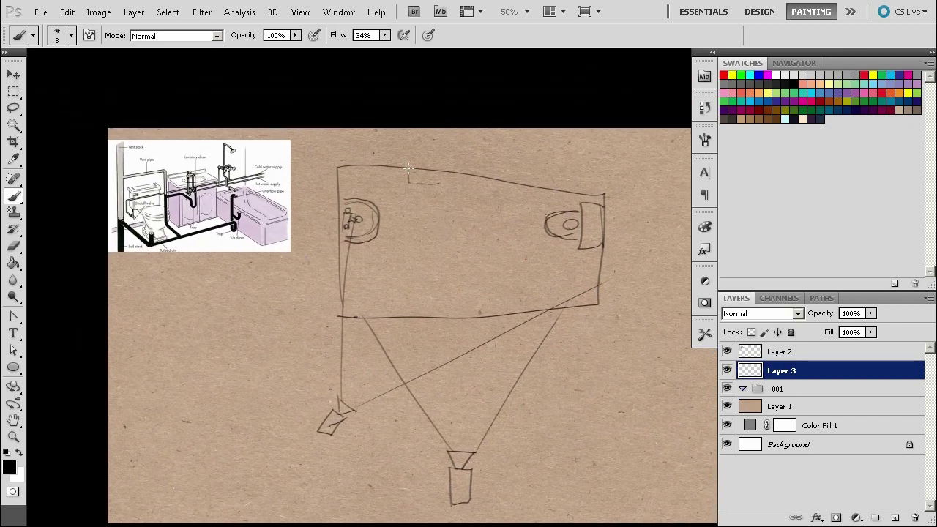
mouse_move(441, 174)
left_mouse_down()
mouse_move(411, 183)
mouse_move(426, 181)
left_mouse_up()
left_click_drag(586, 263, 594, 265)
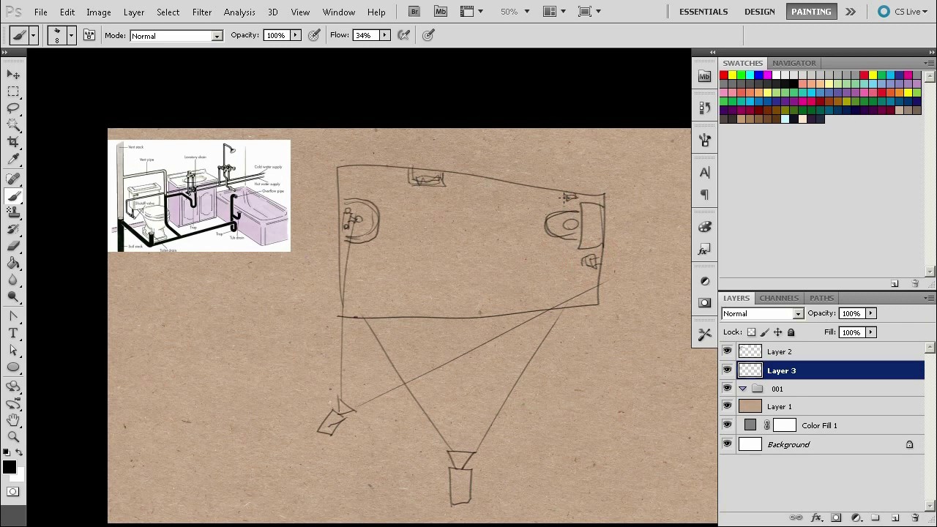
scroll(338, 241, "down", 1)
left_click_drag(345, 253, 348, 248)
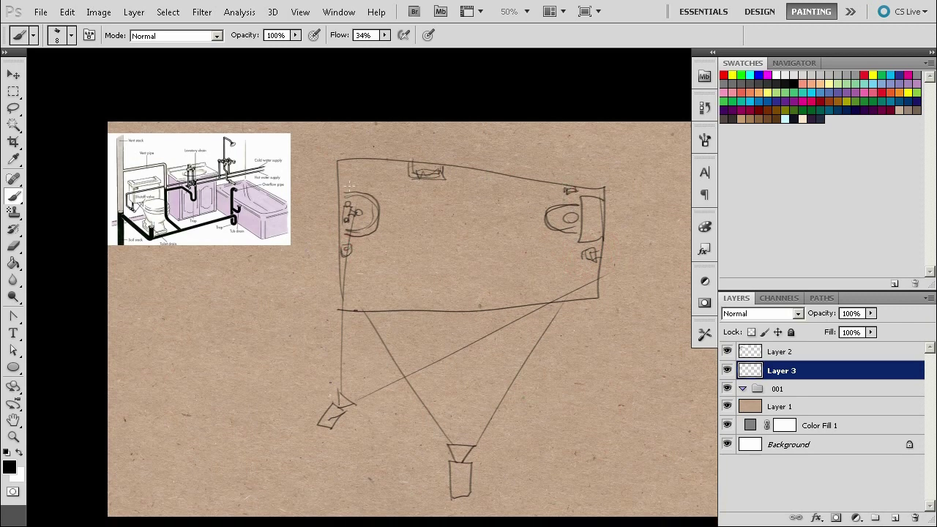
left_click_drag(341, 173, 345, 180)
left_click_drag(602, 221, 603, 212)
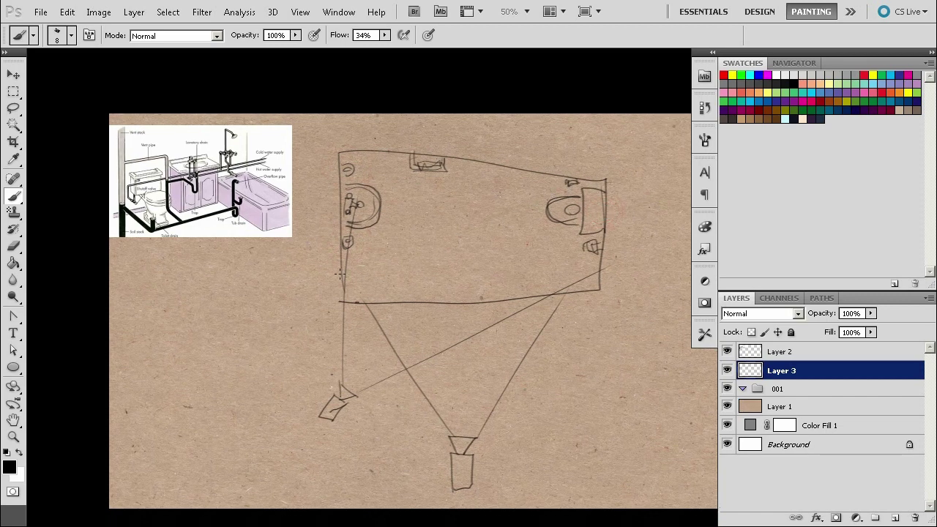
left_click_drag(351, 261, 339, 294)
key("ctrl+z")
mouse_move(398, 302)
left_mouse_down()
mouse_move(438, 303)
mouse_move(381, 308)
left_mouse_up()
key("ctrl+z")
left_click_drag(608, 298, 531, 282)
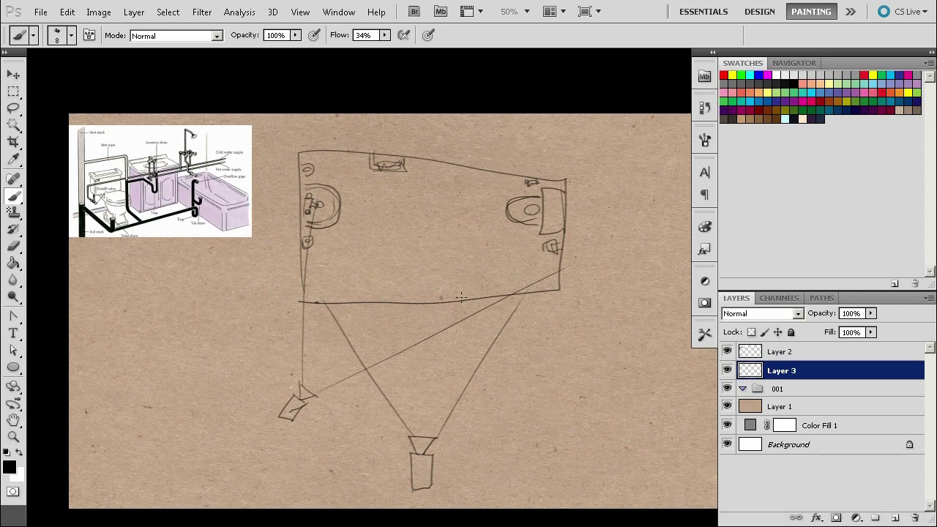
Hide the floor-plan sketch on Layer 3 and create an empty layer above it.
left_click(727, 370)
left_click(894, 517)
left_click(727, 389)
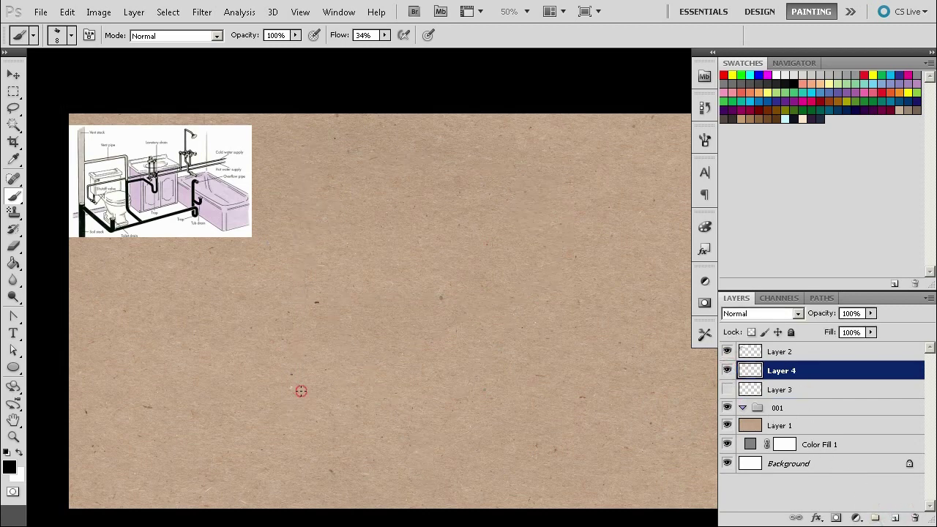
Sketch a large side-view room outline with a toilet bowl and cistern against its right wall.
left_click_drag(301, 390, 641, 390)
mouse_move(568, 325)
left_mouse_down()
mouse_move(631, 322)
mouse_move(605, 359)
left_mouse_up()
left_click_drag(575, 344, 632, 343)
mouse_move(625, 324)
left_mouse_down()
mouse_move(622, 314)
mouse_move(643, 321)
left_mouse_up()
left_click_drag(630, 286, 629, 287)
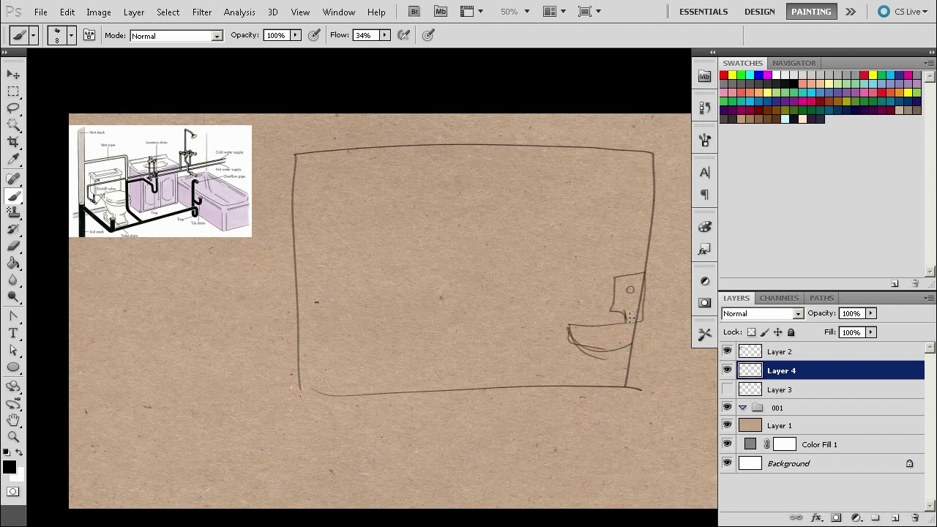
key("space")
Add the toilet's pedestal and a double-line drain pipe running below the floor and turning down at the left wall.
left_click_drag(617, 399, 588, 400)
left_click_drag(602, 360, 597, 375)
left_click_drag(614, 321, 600, 374)
left_click_drag(617, 273, 621, 375)
mouse_move(330, 382)
left_mouse_down()
mouse_move(327, 443)
mouse_move(341, 441)
left_mouse_up()
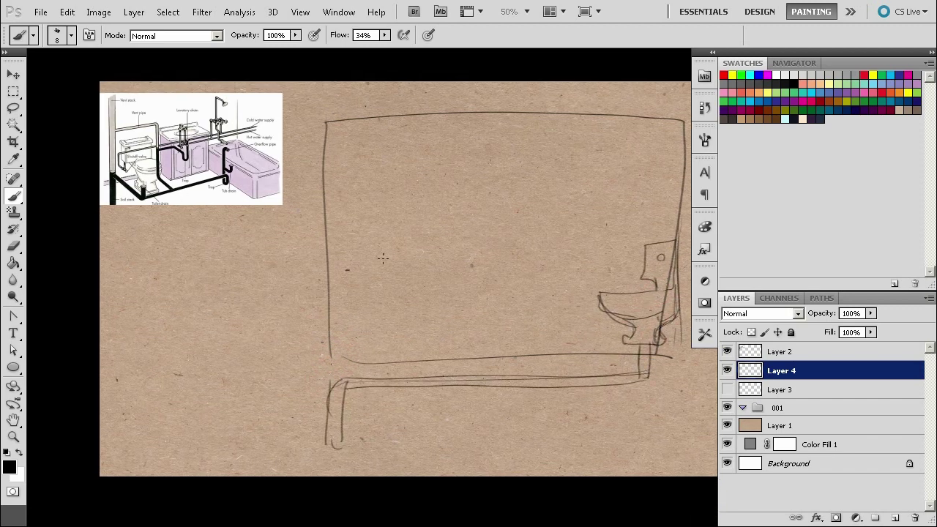
Sketch a side-view basin with a faucet and a U-shaped trap on the room's left wall.
mouse_move(340, 273)
left_mouse_down()
mouse_move(358, 237)
mouse_move(403, 240)
left_mouse_up()
mouse_move(341, 234)
left_mouse_down()
mouse_move(362, 227)
mouse_move(346, 222)
left_mouse_up()
mouse_move(359, 267)
left_mouse_down()
mouse_move(357, 299)
mouse_move(343, 294)
mouse_move(366, 269)
left_mouse_up()
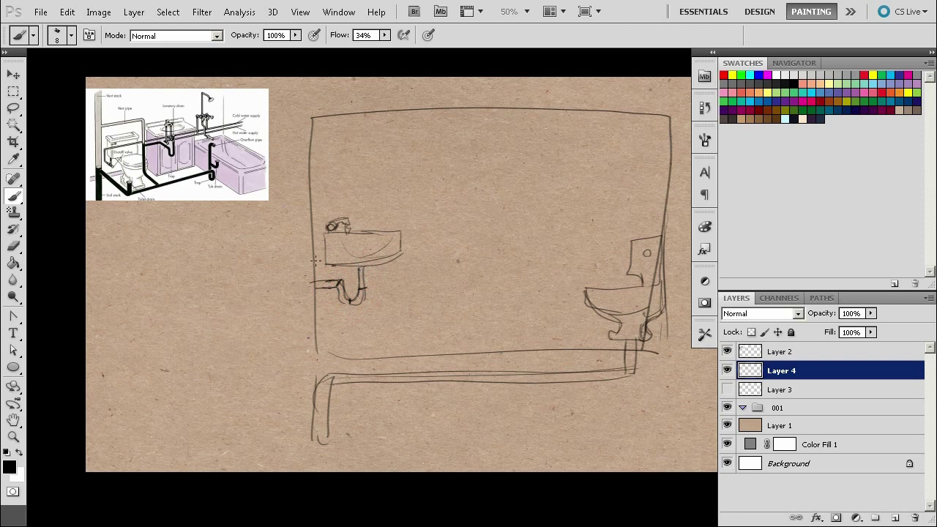
Add inner lines along the left wall, erase part of the wall beside the trap and redraw it as a descending pipe.
left_click_drag(321, 120, 326, 349)
left_click_drag(317, 155, 327, 364)
key("e")
left_click_drag(319, 261, 327, 324)
key("b")
left_click_drag(323, 280, 322, 370)
left_click_drag(315, 310, 318, 329)
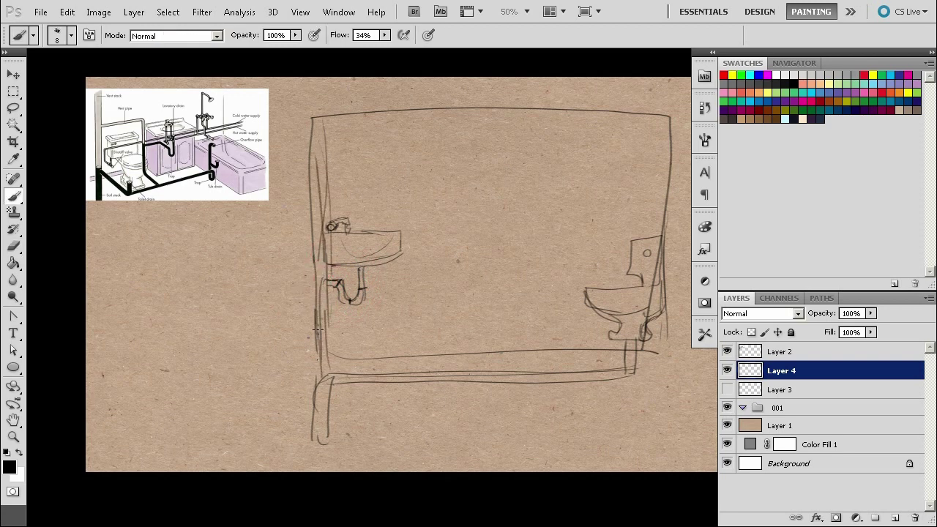
Join the wall pipe to the floor drain and draw a supply pipe from the faucet down inside the left wall.
left_click_drag(322, 285, 321, 371)
mouse_move(316, 375)
left_mouse_down()
mouse_move(329, 372)
mouse_move(330, 401)
left_mouse_up()
left_click_drag(406, 309, 399, 304)
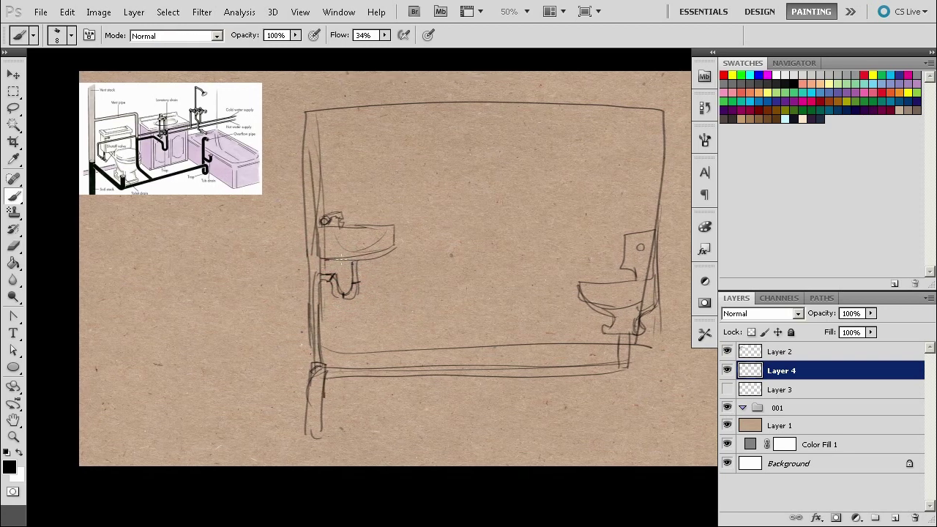
left_click_drag(323, 221, 310, 296)
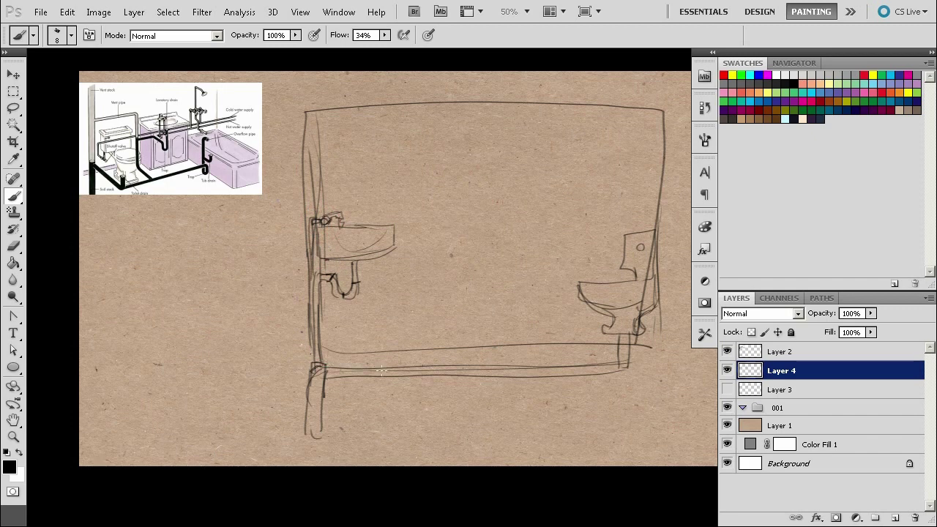
left_click_drag(379, 255, 635, 246)
key("ctrl+z")
left_click_drag(376, 254, 627, 257)
key("ctrl+z")
left_click_drag(327, 387, 621, 376)
left_click_drag(348, 379, 642, 372)
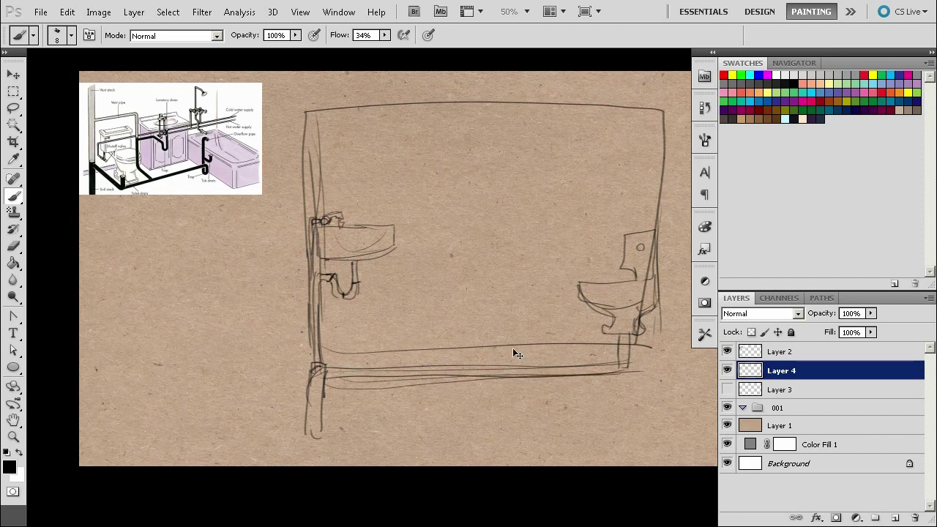
key("ctrl+alt+z")
key("ctrl+alt+z")
left_click_drag(310, 256, 395, 259)
key("ctrl+z")
left_click_drag(508, 401, 472, 419)
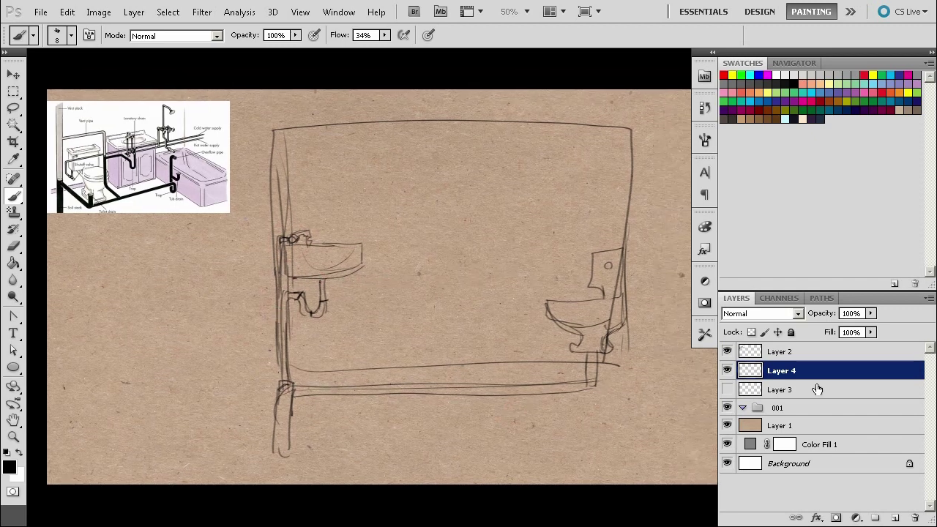
Sketch a rectangular window with an inner frame on the upper right part of the back wall.
left_click_drag(455, 146, 461, 237)
left_click_drag(542, 146, 537, 241)
left_click_drag(449, 134, 540, 145)
left_click_drag(447, 245, 537, 247)
left_click_drag(538, 139, 532, 225)
left_click_drag(464, 223, 499, 229)
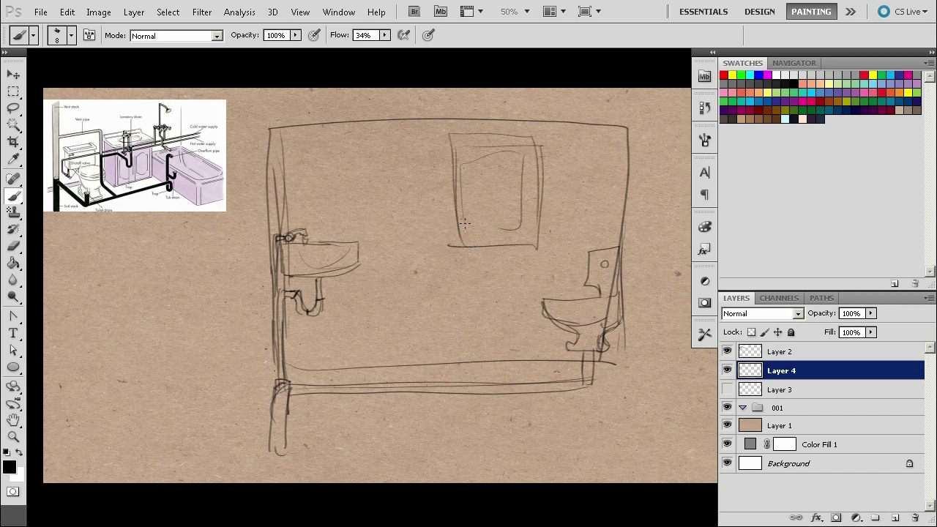
Add a new layer for side walls extending above the ceiling, and erase the ceiling line on Layer 4.
left_click(894, 517)
scroll(421, 236, "up", 2)
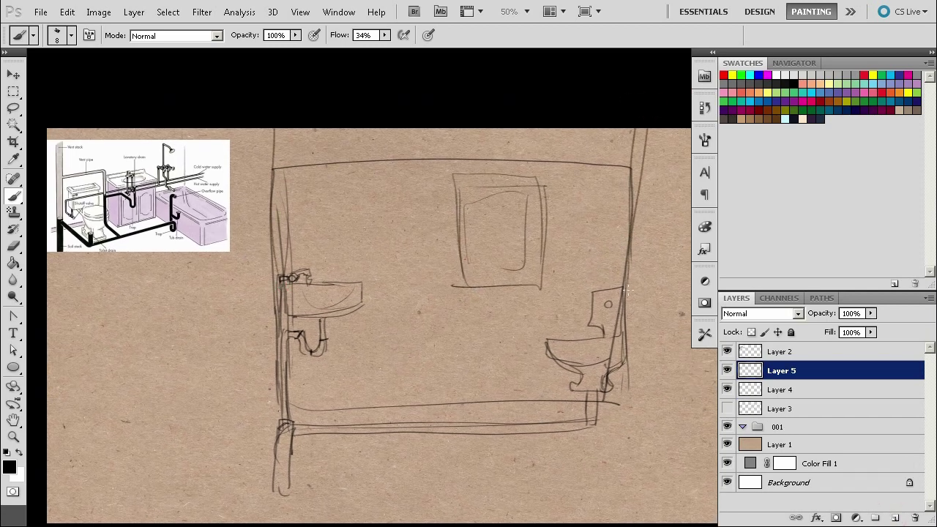
key("e")
key("alt+bracketleft")
left_click_drag(329, 163, 630, 167)
key("b")
left_click_drag(607, 301, 597, 291)
mouse_move(373, 249)
left_mouse_down()
mouse_move(387, 273)
mouse_move(402, 245)
left_mouse_up()
mouse_move(360, 259)
left_mouse_down()
mouse_move(373, 256)
mouse_move(384, 280)
left_mouse_up()
left_click(372, 255)
left_click_drag(407, 247, 416, 281)
left_click_drag(376, 242, 395, 241)
mouse_move(390, 276)
left_mouse_down()
mouse_move(403, 265)
mouse_move(391, 261)
left_mouse_up()
mouse_move(382, 280)
left_mouse_down()
mouse_move(335, 258)
mouse_move(401, 296)
mouse_move(380, 274)
mouse_move(368, 344)
mouse_move(388, 353)
mouse_move(399, 387)
left_mouse_up()
mouse_move(378, 355)
left_mouse_down()
mouse_move(382, 402)
mouse_move(370, 259)
mouse_move(319, 260)
mouse_move(357, 277)
left_mouse_up()
key("ctrl+alt+z")
key("ctrl+alt+z")
Sketch a low step stool on the floor in front of the basin and toggle the visibility of Layer 4.
key("e")
left_click(396, 395)
key("b")
left_click_drag(378, 405, 427, 406)
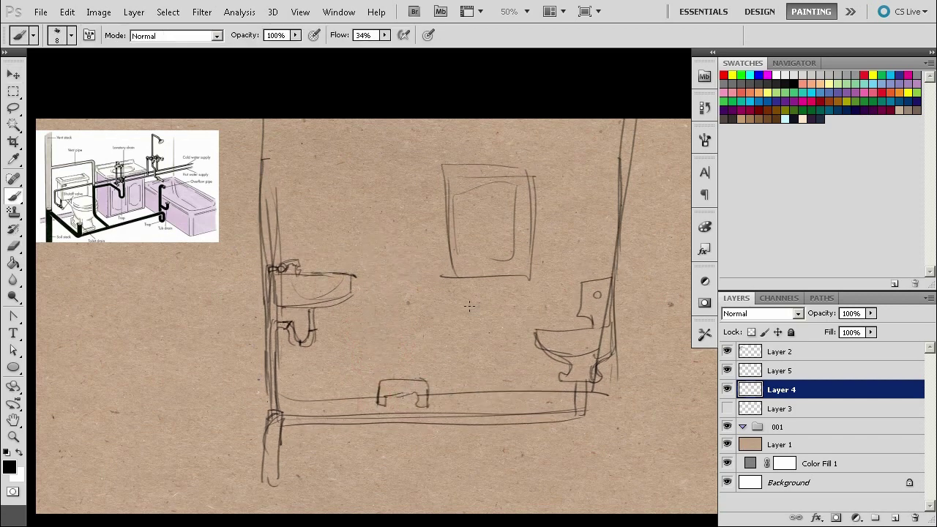
left_click(726, 389)
left_click(727, 390)
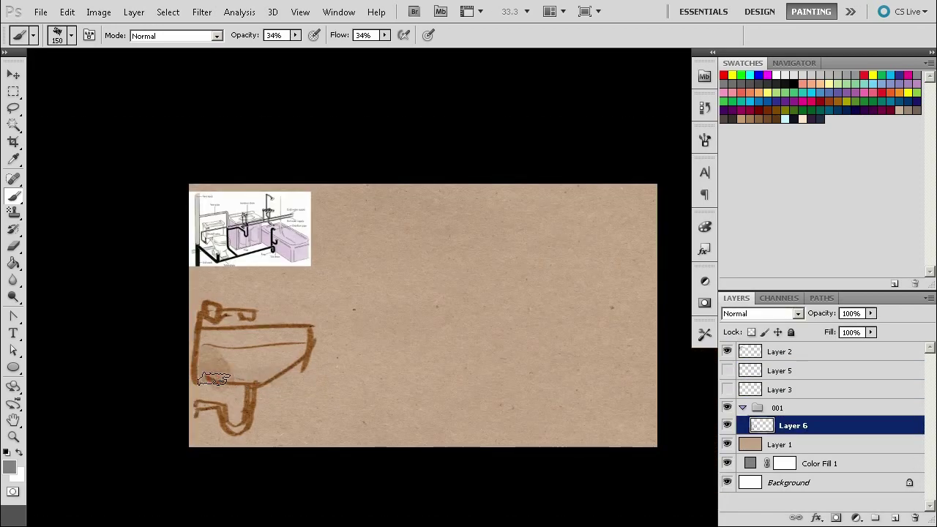
Shade the basin's body on Layer 6, then paint over the trap and the vertical wall pipe with a smaller brush at 70% opacity.
mouse_move(213, 379)
left_mouse_down()
mouse_move(235, 378)
mouse_move(260, 346)
mouse_move(228, 300)
mouse_move(212, 320)
mouse_move(250, 315)
left_mouse_up()
key("5")
key("bracketleft")
key("bracketleft")
key("bracketleft")
key("bracketleft")
key("bracketleft")
key("bracketleft")
key("7")
mouse_move(249, 410)
left_mouse_down()
mouse_move(247, 391)
mouse_move(196, 406)
left_mouse_up()
left_click_drag(203, 189, 192, 453)
left_click_drag(204, 266, 199, 323)
key("space")
left_click_drag(532, 362, 520, 349)
Reduce the brush size to 35 and choose a darker grey as the foreground colour.
key("bracketleft")
key("bracketleft")
key("bracketleft")
key("bracketleft")
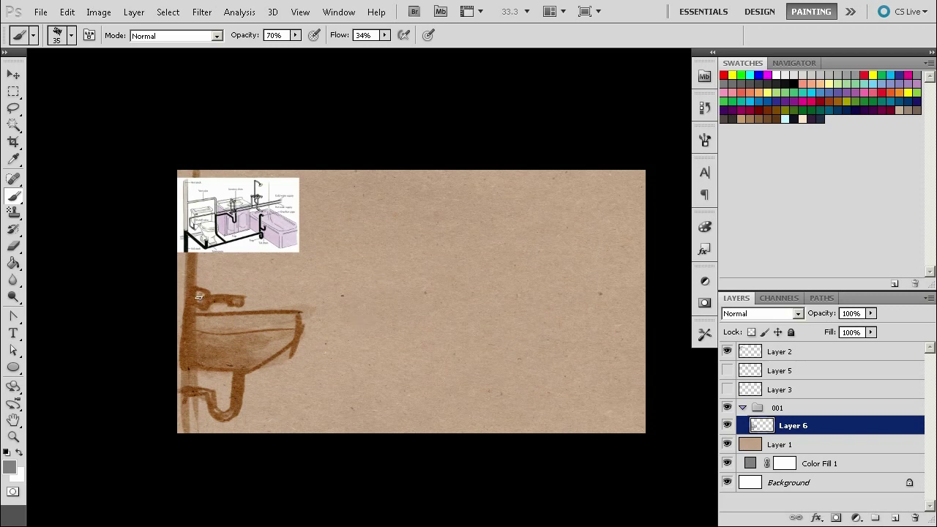
left_click(9, 467)
left_click(507, 322)
left_click(841, 201)
Outline a tall rectangular window on the wall to the right of the basin with a size 25 brush.
key("space")
left_click_drag(423, 328, 476, 324)
key("bracketleft")
key("bracketleft")
left_click_drag(441, 244, 449, 300)
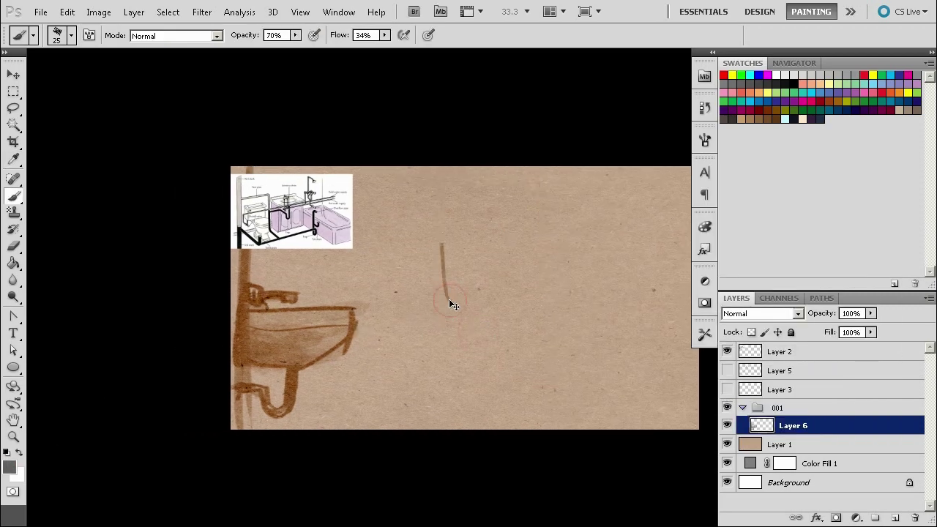
key("ctrl+z")
left_click_drag(455, 195, 457, 281)
left_click_drag(456, 175, 460, 285)
Thicken the window frame's outline with a size 45 brush at 50% opacity.
key("5")
key("bracketright")
key("bracketright")
key("bracketright")
key("bracketright")
mouse_move(455, 175)
left_mouse_down()
mouse_move(550, 177)
mouse_move(461, 287)
left_mouse_up()
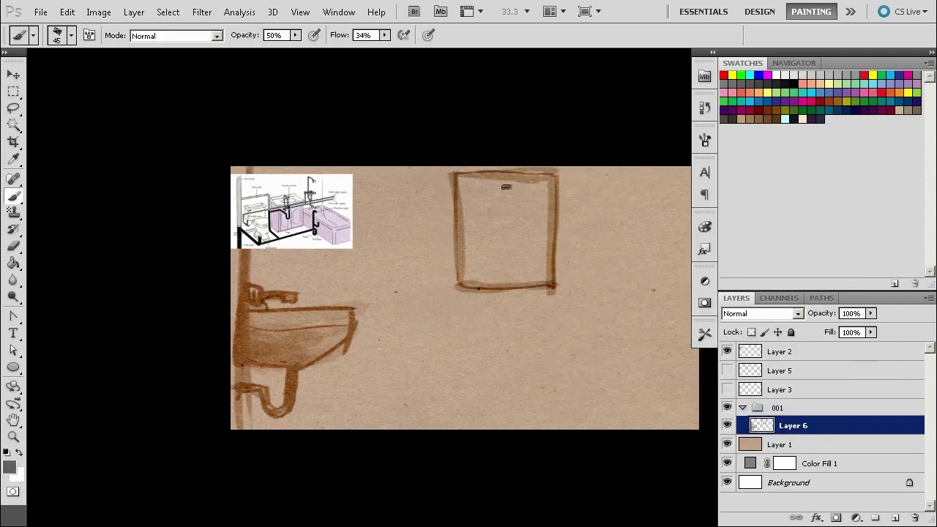
Divide the window into four panes with crossing bars, and darken the bars and the lower frame edge with a smaller brush.
left_click_drag(507, 176, 508, 296)
left_click_drag(459, 229, 558, 228)
key("bracketleft")
key("bracketleft")
key("bracketleft")
key("bracketleft")
left_click_drag(461, 234, 546, 232)
left_click_drag(499, 239, 499, 287)
left_click_drag(556, 288, 468, 292)
key("space")
left_click_drag(457, 270, 411, 266)
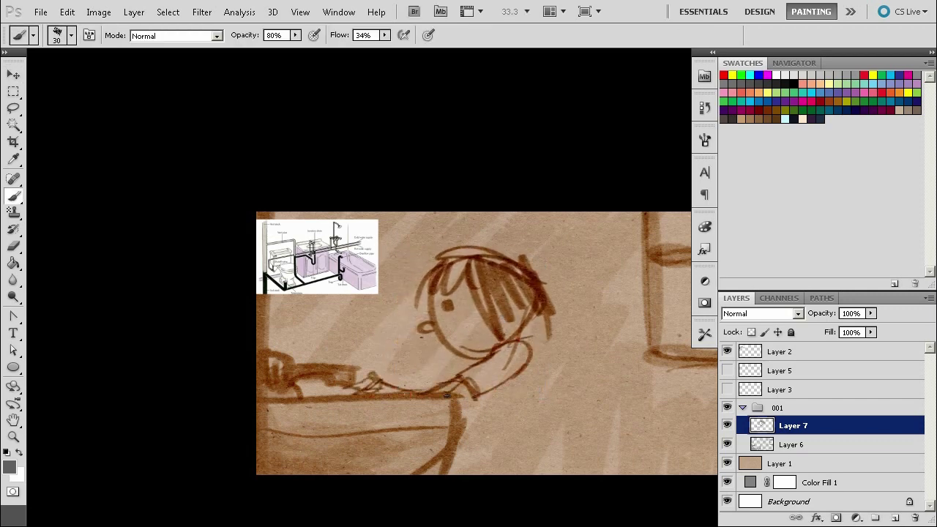
Sketch the child's torso below the outstretched arm on Layer 7, with front and back lines and a hem.
left_click_drag(587, 400, 537, 346)
left_click_drag(472, 287, 510, 393)
left_click_drag(458, 330, 462, 419)
left_click_drag(491, 312, 521, 395)
left_click_drag(456, 422, 523, 418)
Add a hatched oval to the child's face and short shading strokes around the shoulder and sleeve.
left_click_drag(413, 261, 419, 287)
left_click_drag(459, 310, 443, 330)
mouse_move(466, 321)
left_mouse_down()
mouse_move(485, 374)
mouse_move(439, 323)
left_mouse_up()
left_click_drag(396, 234, 405, 270)
mouse_move(544, 315)
left_mouse_down()
mouse_move(558, 383)
mouse_move(490, 328)
mouse_move(559, 338)
left_mouse_up()
key("ctrl+minus")
left_click_drag(533, 315, 531, 315)
left_click(521, 331)
left_click_drag(519, 350, 538, 342)
key("ctrl+alt+z")
key("ctrl+alt+z")
key("ctrl+alt+z")
key("ctrl+alt+z")
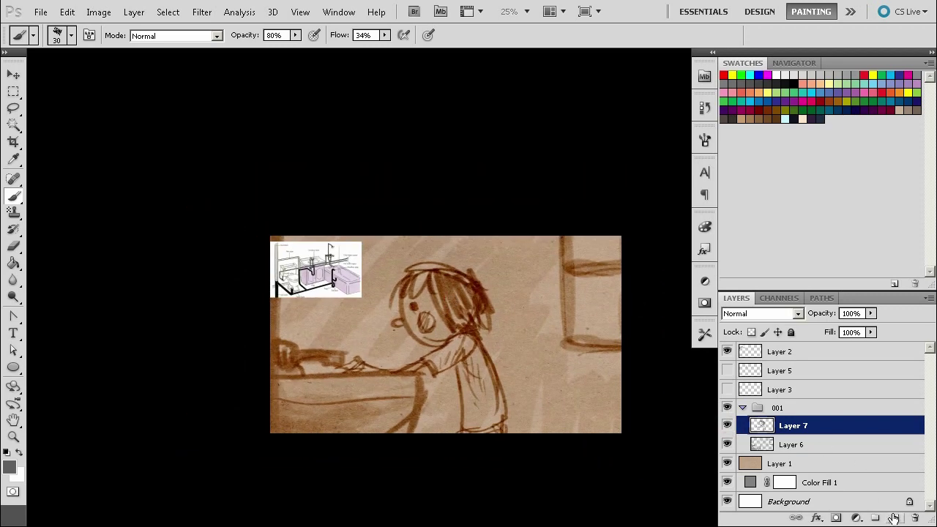
Add a new layer above Layer 7 in group 001 and fade Layer 7 to 25% opacity as a drawing guide.
left_click(894, 518)
left_click(841, 443)
double_click(853, 313)
type("25")
left_click(849, 427)
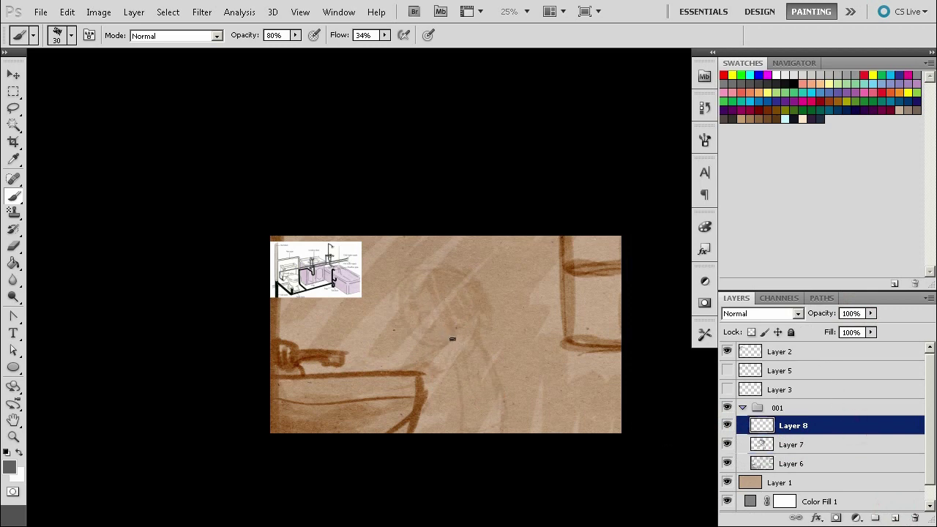
Draw the child's round head on Layer 8, turned towards the viewer, with eyes and a small nose.
left_click_drag(461, 341, 459, 310)
left_click(434, 305)
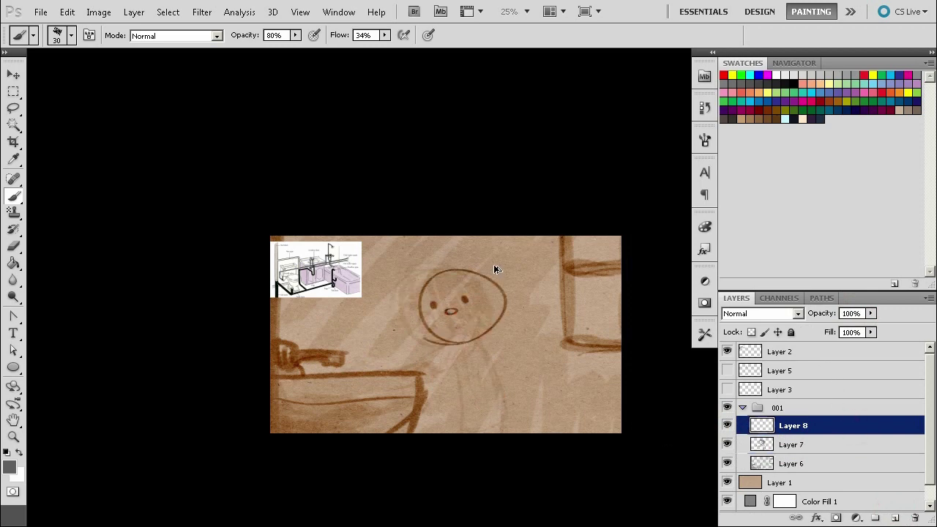
left_click_drag(479, 314, 481, 319)
Add a jagged fringe, ears and shaded cheek at 76% brush opacity, and draw the child's outstretched arm and torso.
key("7")
key("6")
key("ctrl+z")
left_click_drag(405, 260, 408, 265)
mouse_move(432, 247)
left_mouse_down()
mouse_move(512, 294)
mouse_move(503, 293)
mouse_move(506, 313)
mouse_move(474, 337)
left_mouse_up()
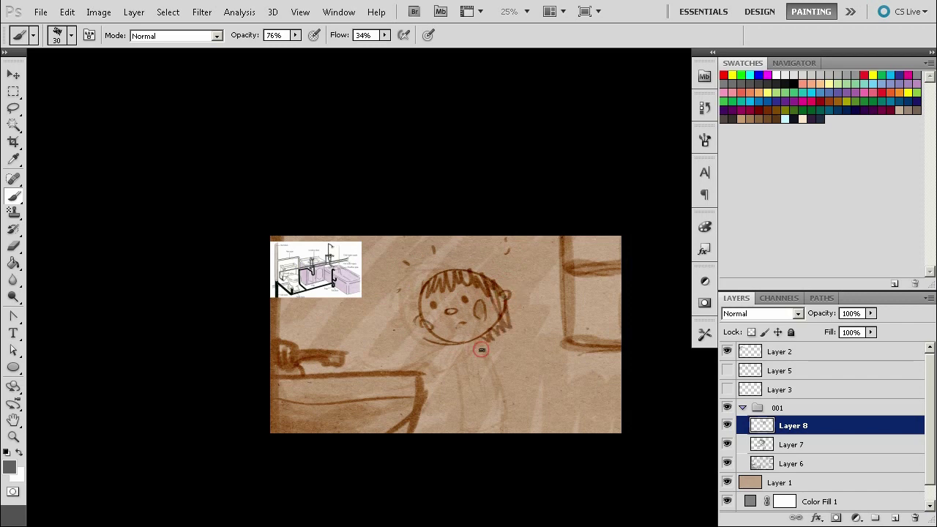
mouse_move(472, 352)
left_mouse_down()
mouse_move(493, 352)
mouse_move(445, 359)
left_mouse_up()
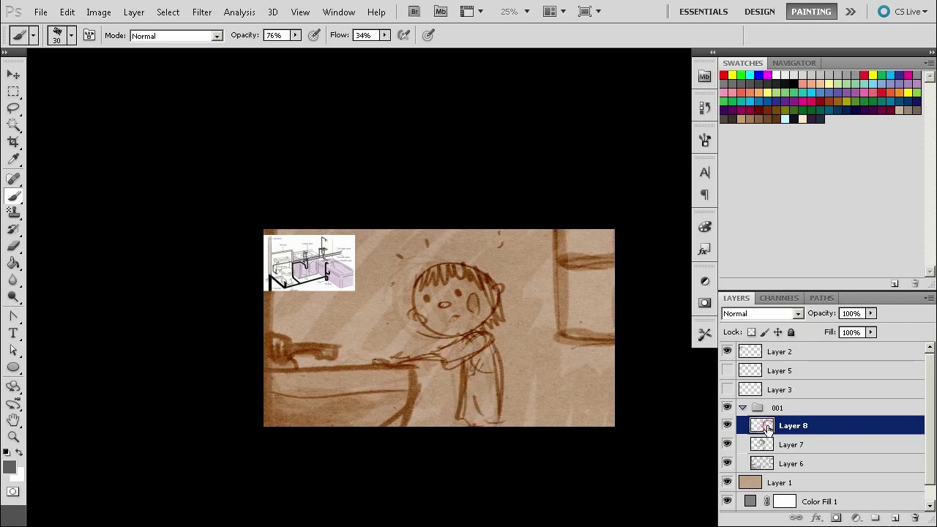
Move Layer 8 above group 001 and hide it, and duplicate the group under the name 002.
left_click_drag(766, 429, 766, 401)
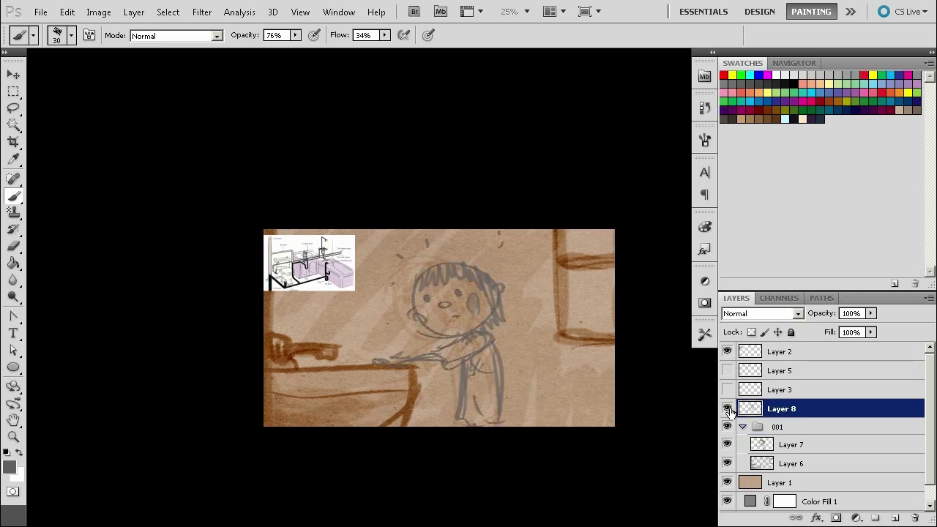
left_click(728, 407)
left_click(772, 428)
right_click(772, 430)
left_click(813, 267)
double_click(782, 427)
type("000")
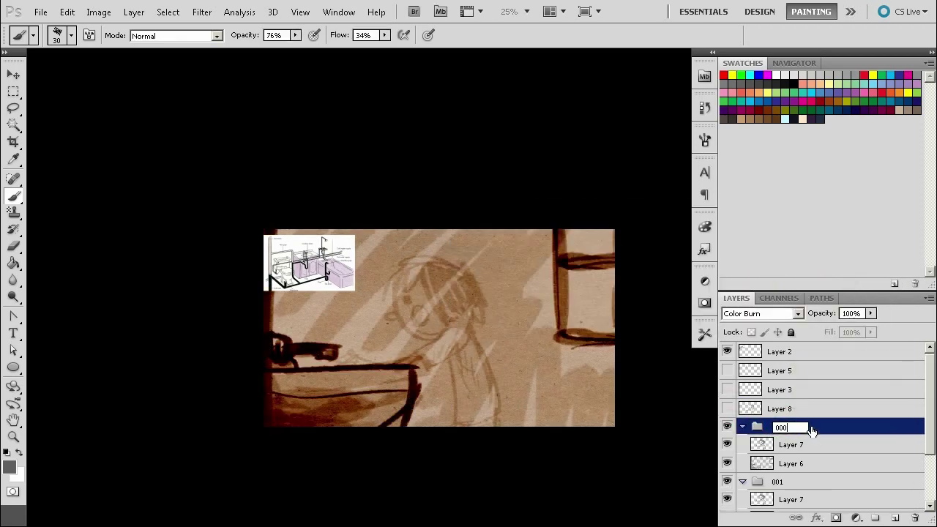
type("02")
key("Return")
Replace Layer 7 with a visible Layer 8 in group 002, and restore group 001's Layer 7 to 100% opacity.
mouse_move(790, 408)
left_mouse_down()
mouse_move(812, 437)
mouse_move(914, 516)
left_mouse_up()
scroll(825, 450, "down", 1)
left_click(795, 466)
left_click_drag(870, 313, 928, 330)
left_click(742, 446)
left_click(727, 410)
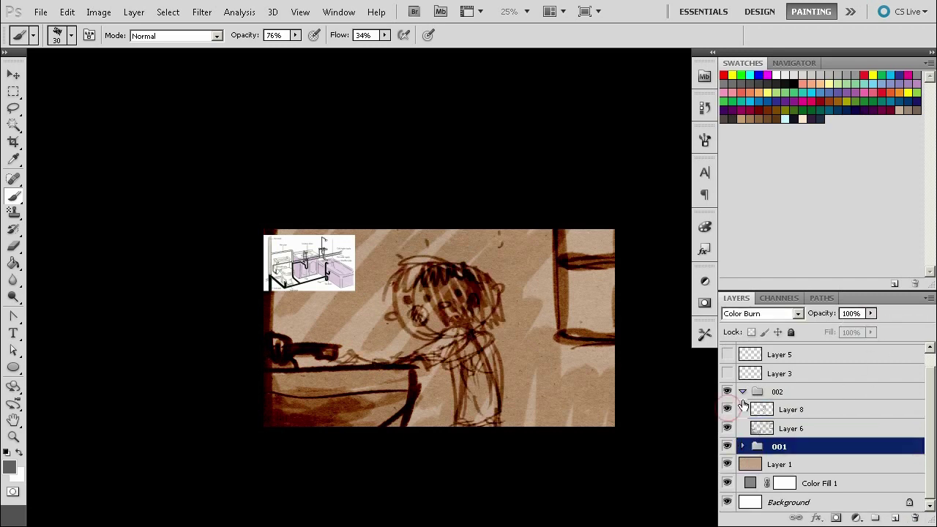
left_click(742, 391)
Alternate the visibility of groups 001 and 002 to compare the child's two poses as successive frames.
left_click(726, 407)
left_click(726, 425)
left_click(727, 424)
left_click(726, 424)
left_click(727, 407)
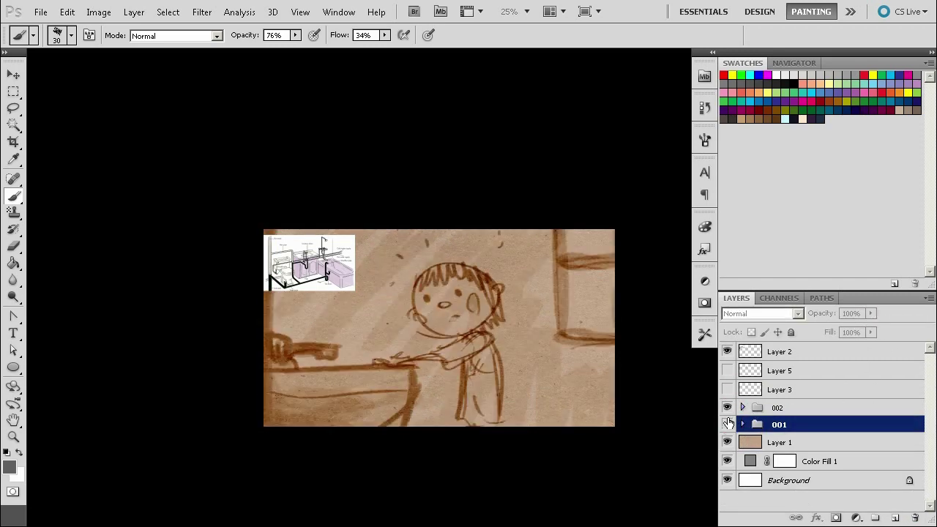
left_click(726, 424)
left_click(726, 407)
left_click(727, 424)
left_click(726, 407)
left_click(727, 425)
left_click(728, 407)
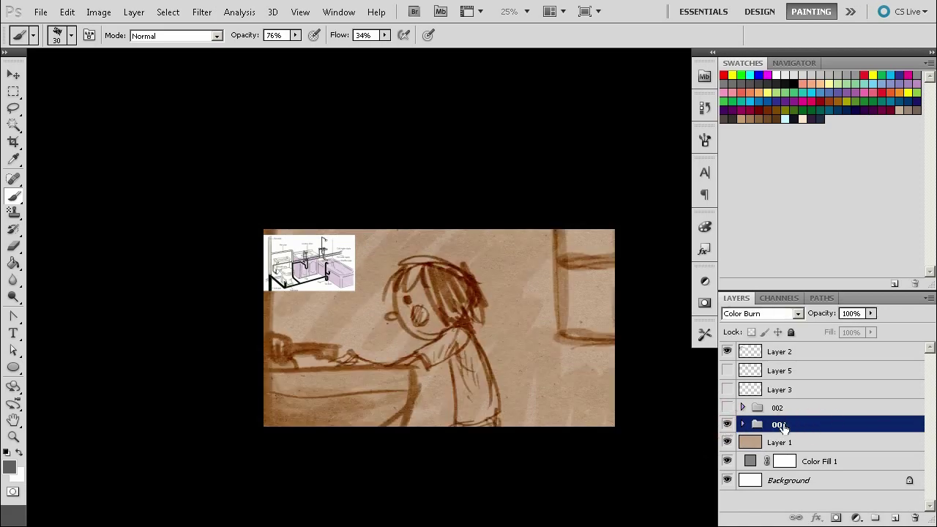
left_click(778, 408)
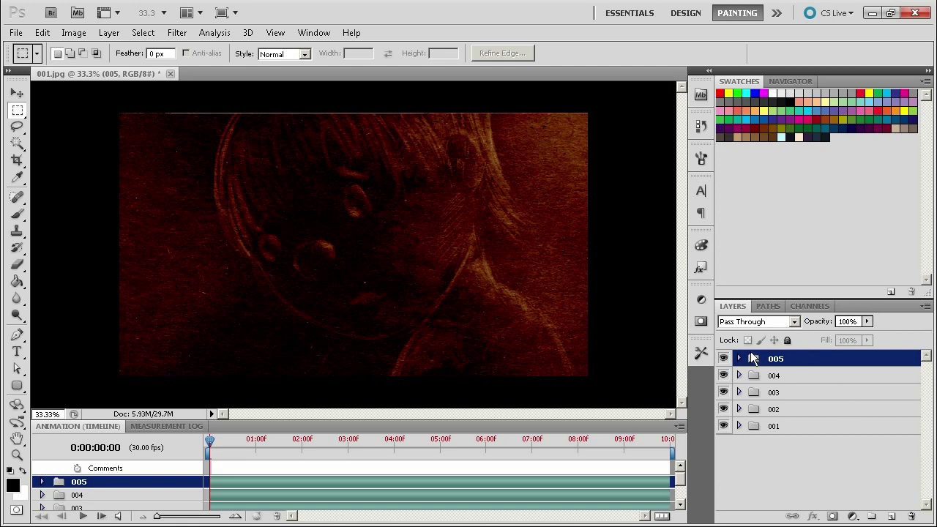
Hide groups 002 to 005 in the finished 001.jpg document so only group 001 shows, and select group 001.
left_click_drag(722, 364, 723, 416)
left_click(725, 361)
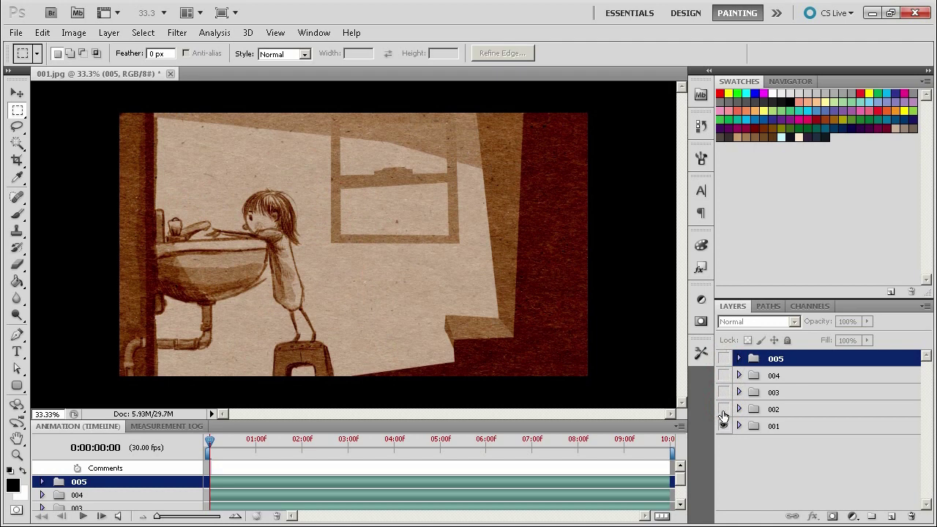
left_click(785, 429)
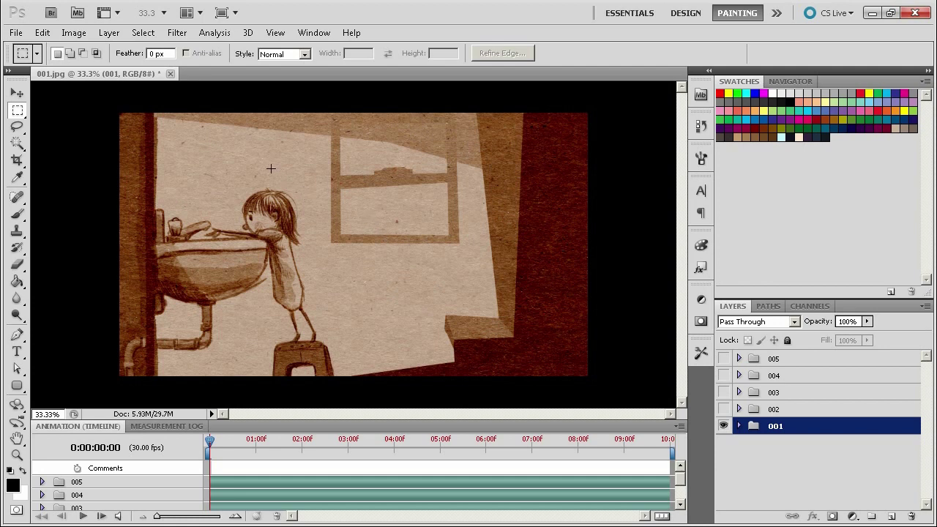
Start saving a copy of the frame and create a Frames2 folder inside the Animatic folder as its destination.
key("ctrl+shift+s")
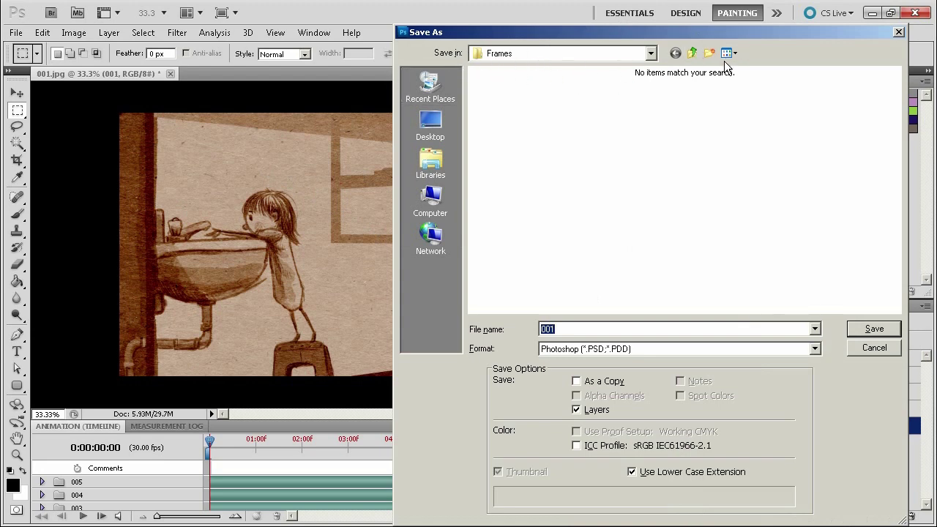
left_click(693, 53)
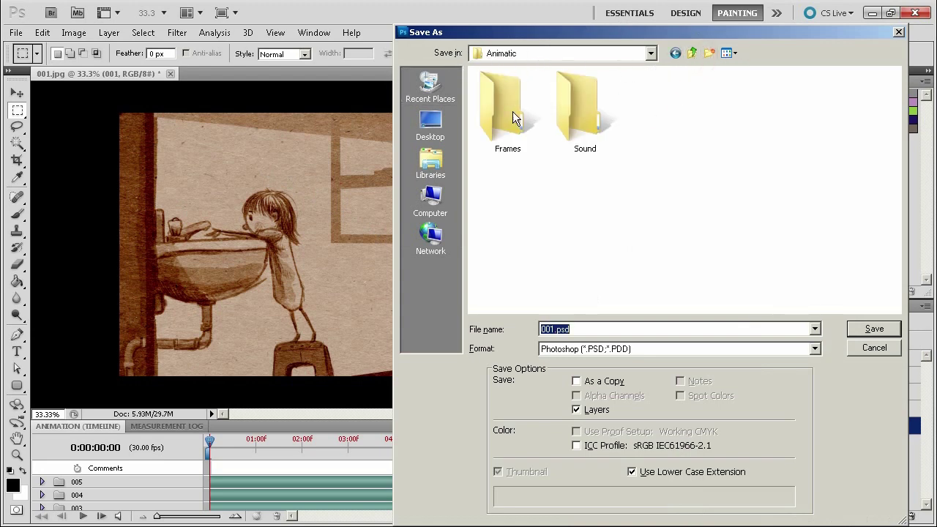
left_click(709, 52)
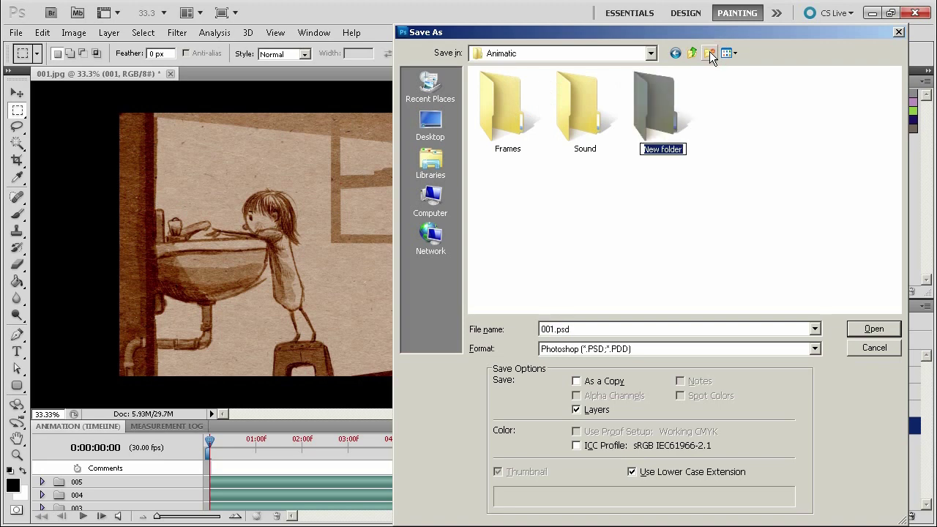
type("Frames2")
key("Return")
key("Return")
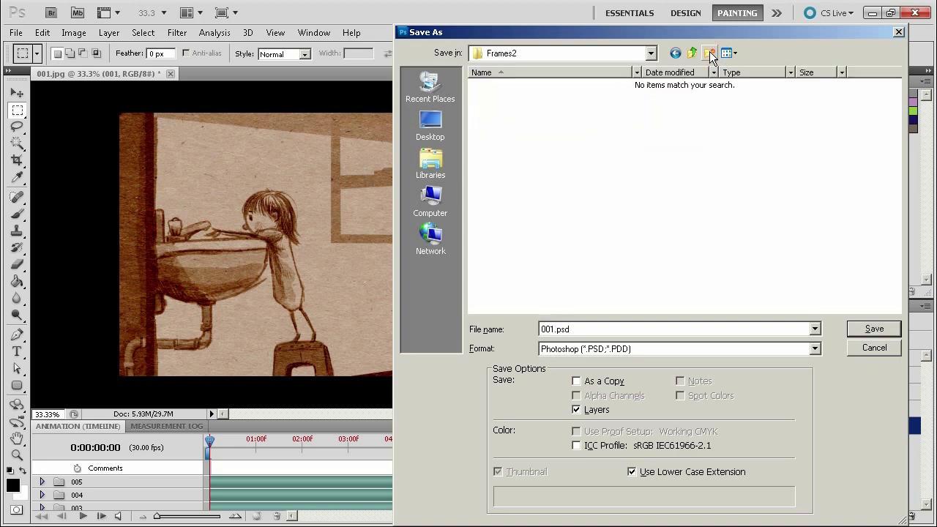
Save the frame in Frames2 as the JPEG file 001.jpg at quality 10.
left_click(591, 349)
left_click(670, 240)
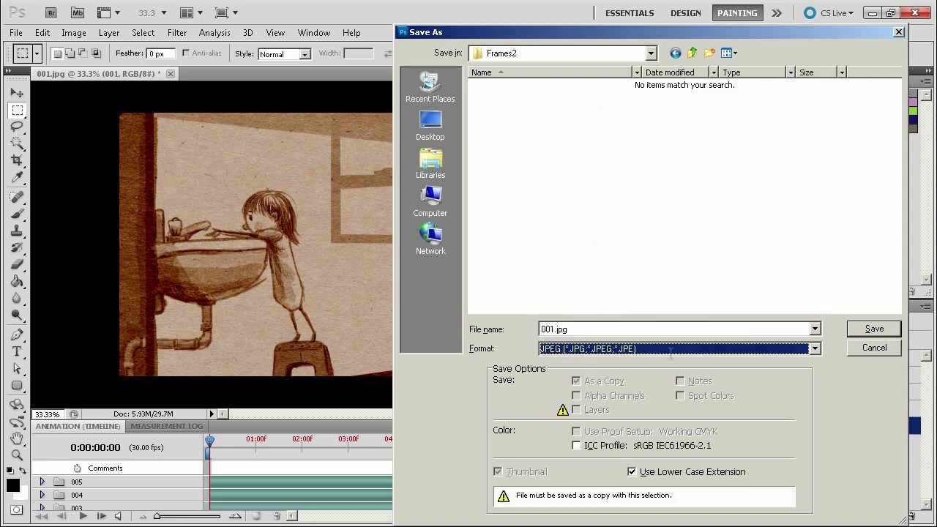
left_click(871, 330)
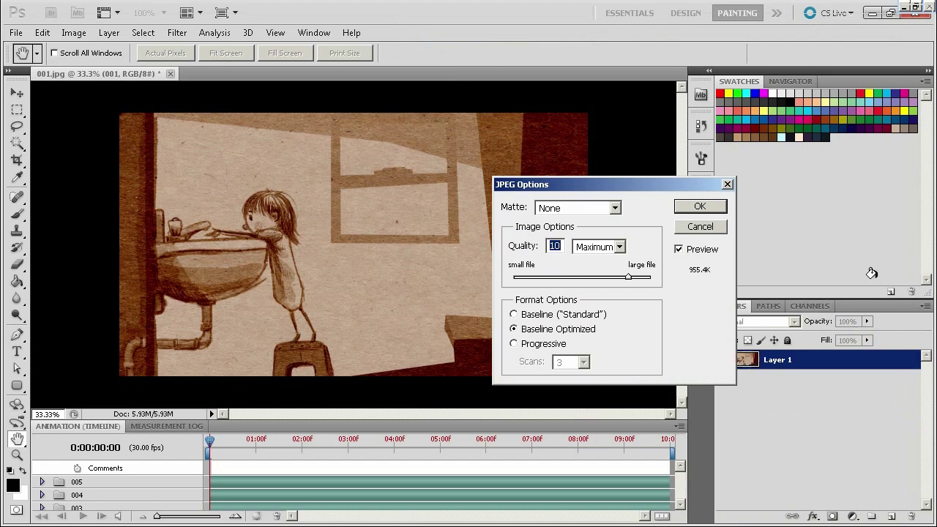
key("Return")
Show only group 002 and save that frame as a JPEG named 002 in the Frames2 folder.
left_click(723, 414)
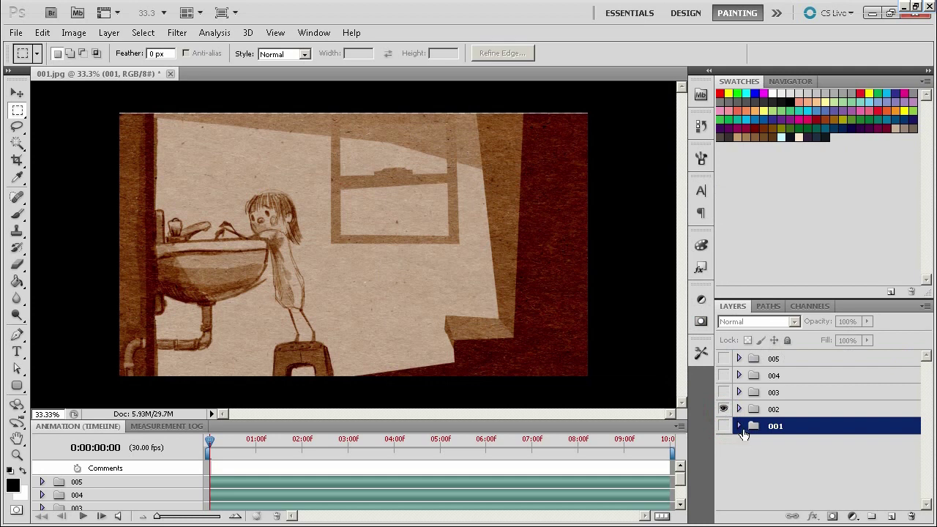
key("ctrl+shift+s")
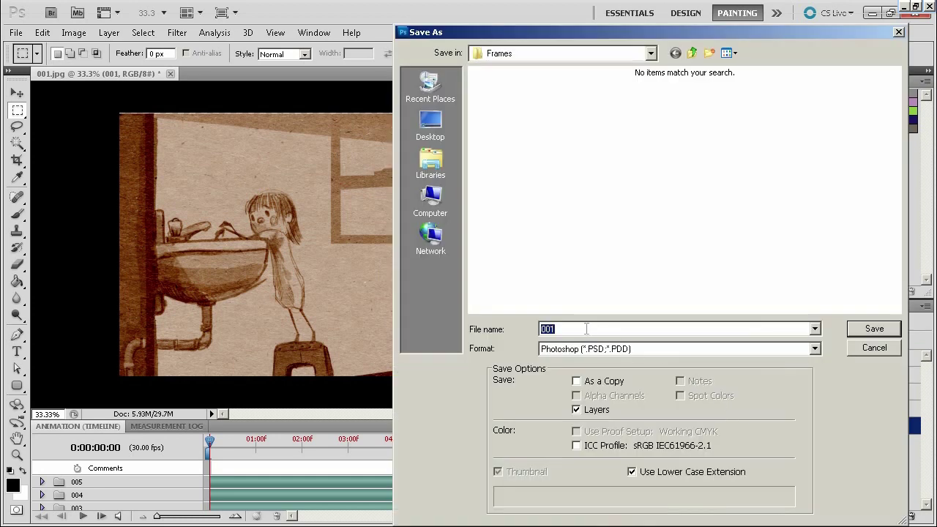
left_click(690, 53)
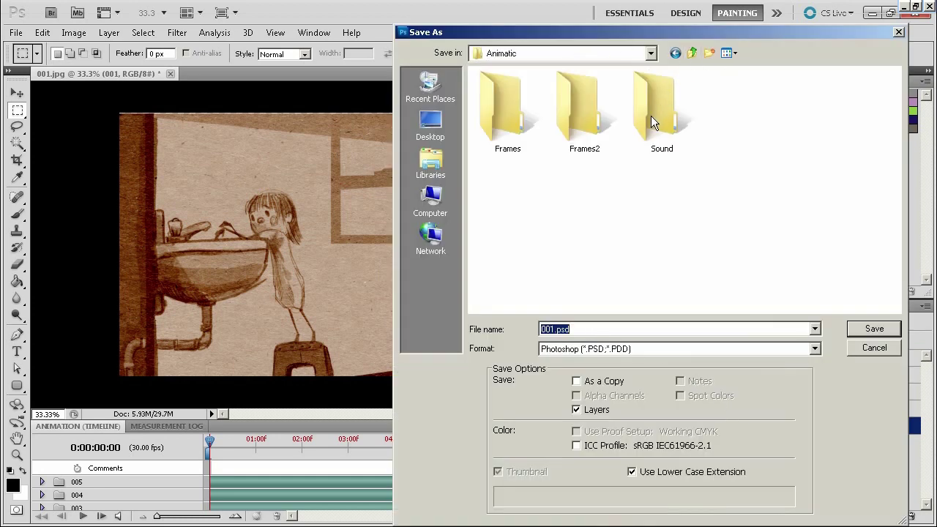
double_click(581, 110)
left_click(575, 345)
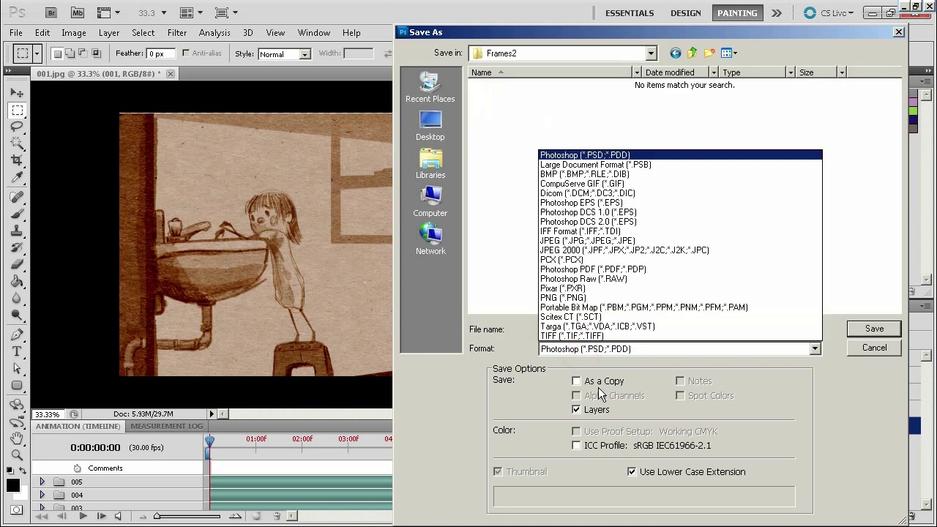
left_click(613, 243)
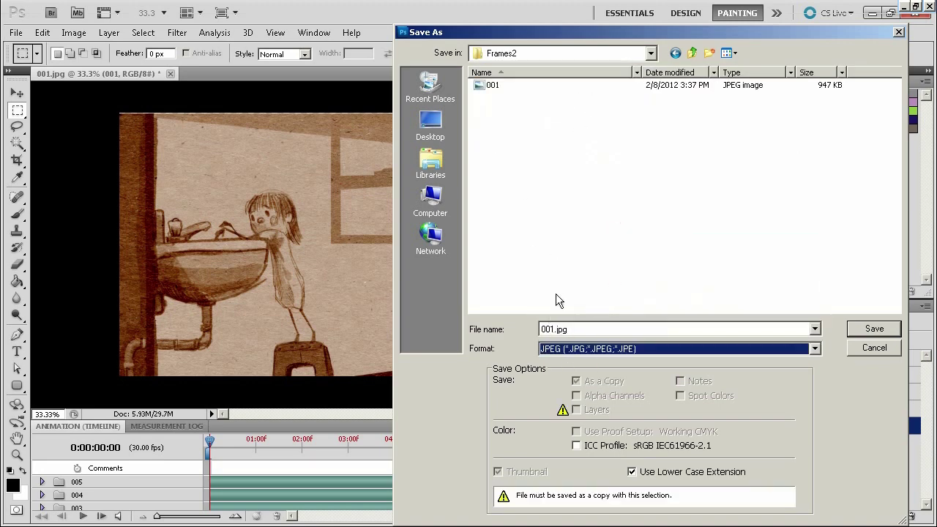
double_click(567, 329)
type("002")
key("Return")
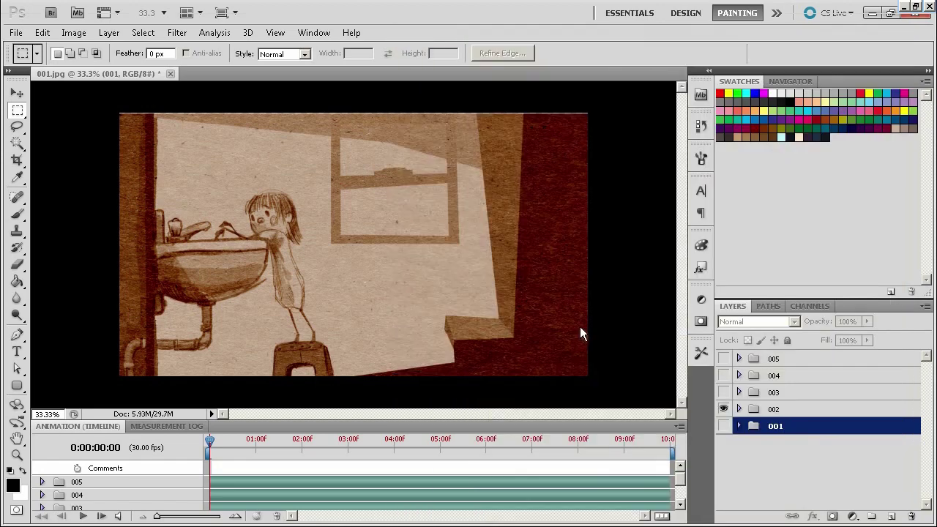
left_click(694, 210)
Show only group 001 and export it with Save for Web as a quality 70 JPEG, replacing 001.jpg in Frames2.
left_click(722, 408)
left_click(723, 425)
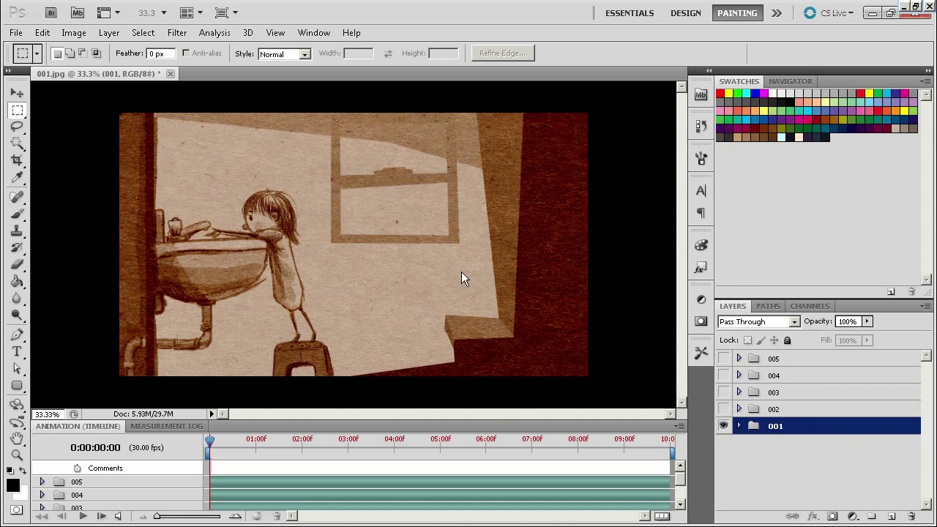
key("ctrl+alt+shift+s")
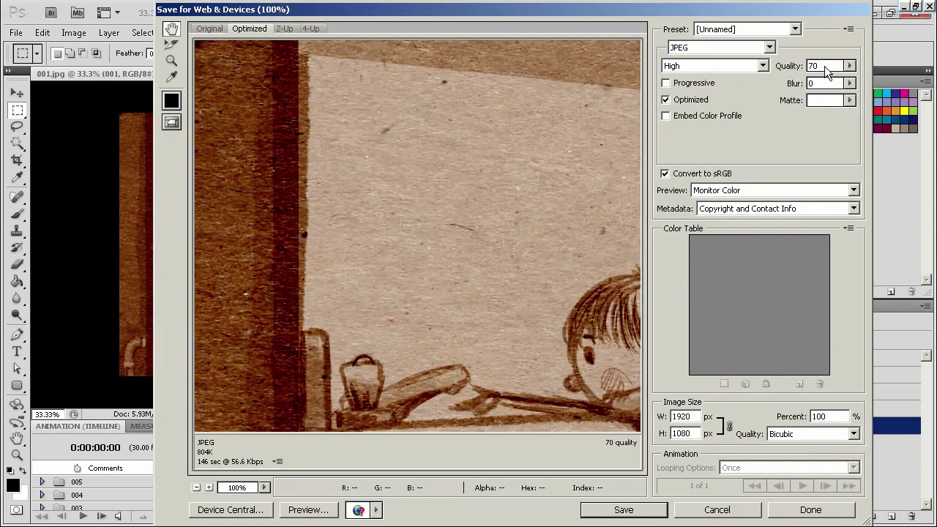
left_click(623, 510)
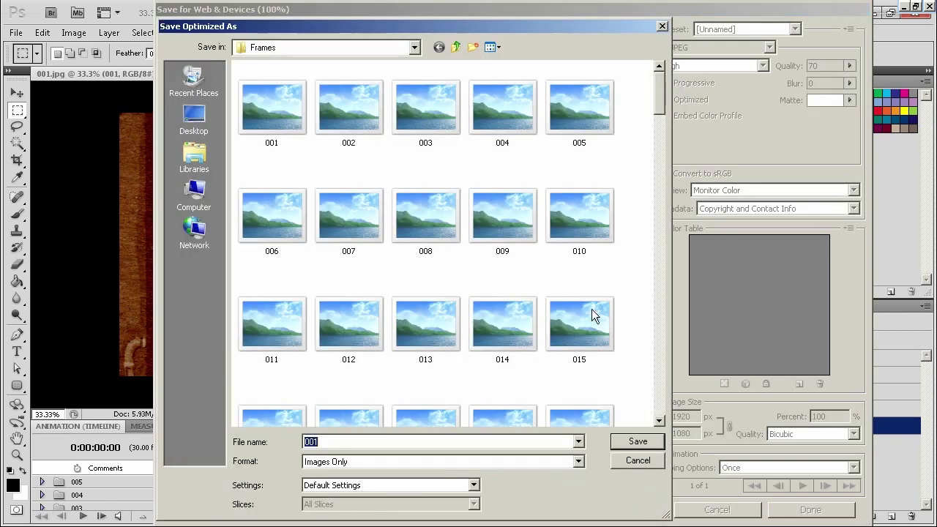
left_click(455, 47)
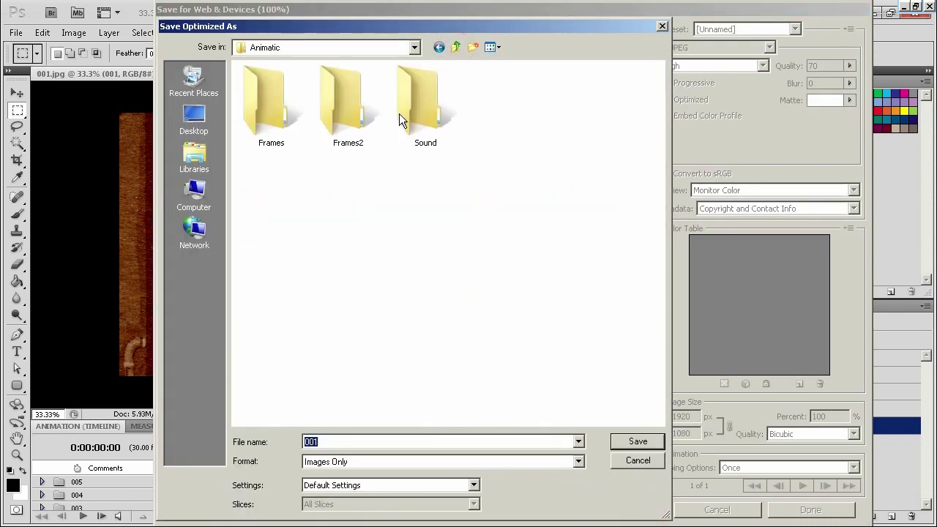
double_click(343, 103)
left_click(270, 109)
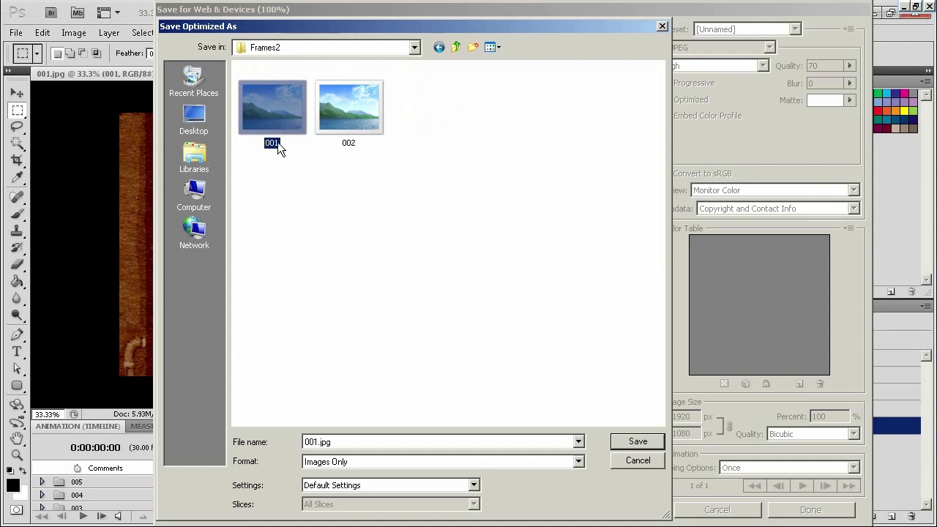
double_click(273, 104)
left_click(566, 296)
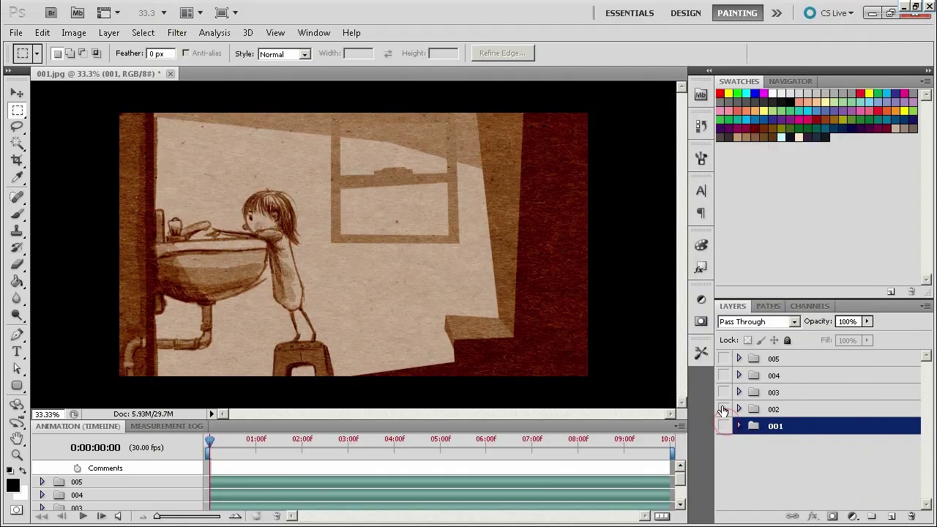
Show group 002 and export it with Save for Web, replacing 002.jpg in Frames2.
left_click(723, 409)
key("ctrl+alt+shift+s")
left_click(647, 510)
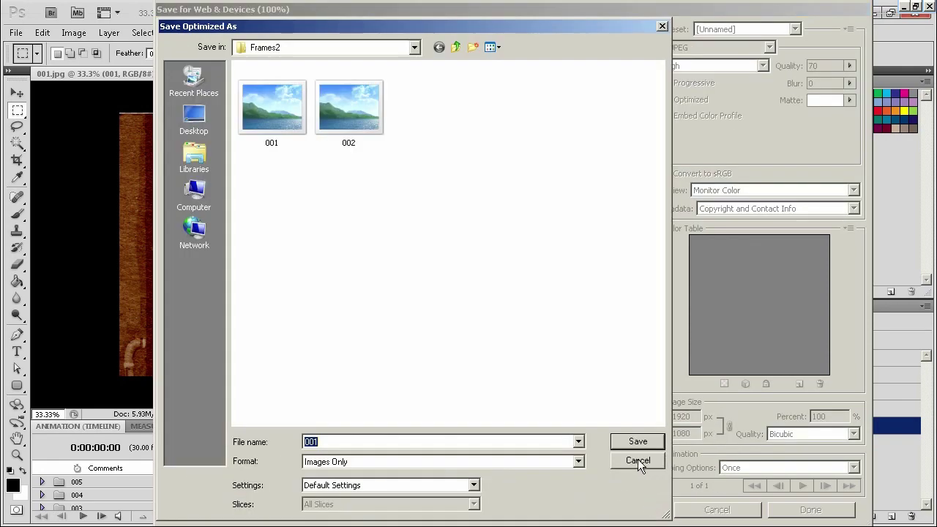
double_click(350, 135)
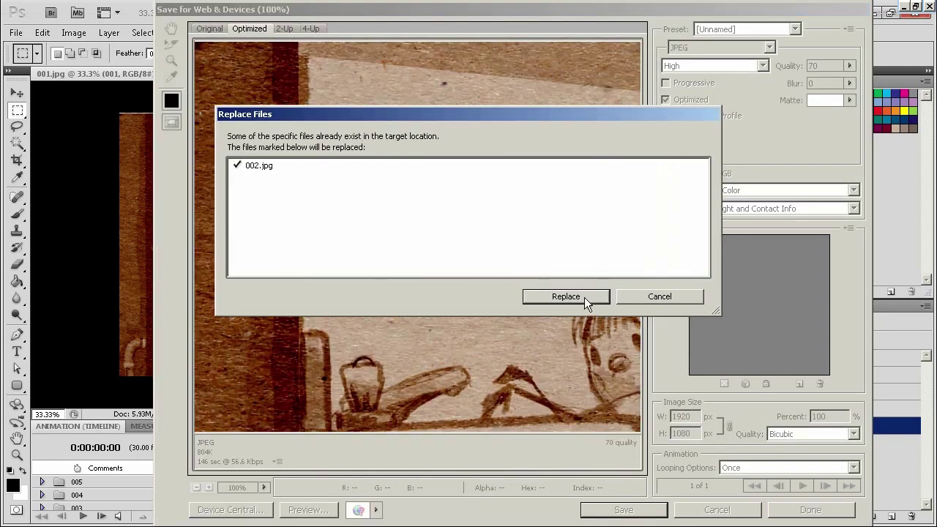
left_click(584, 297)
Show group 003 instead of 002 and export it with Save for Web to Frames2 as 003.
left_click(723, 409)
left_click(723, 392)
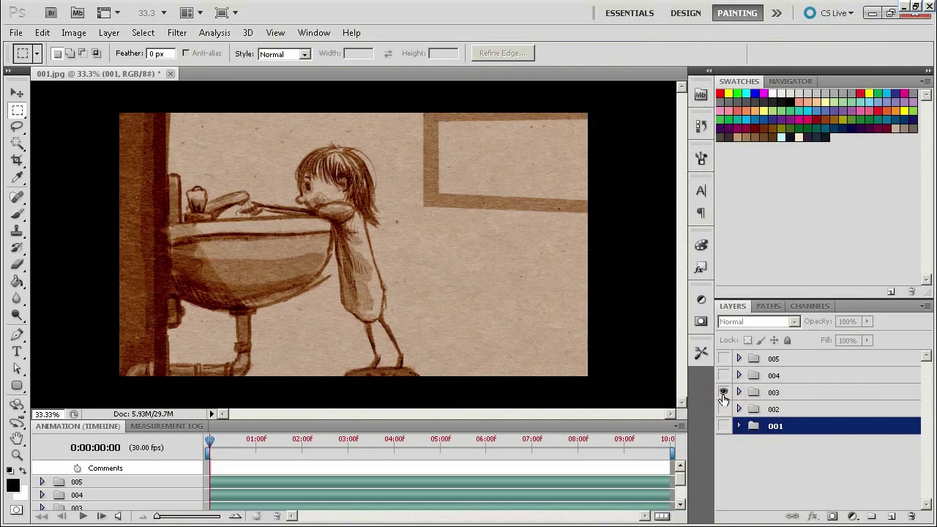
key("ctrl+alt+shift+s")
left_click(634, 516)
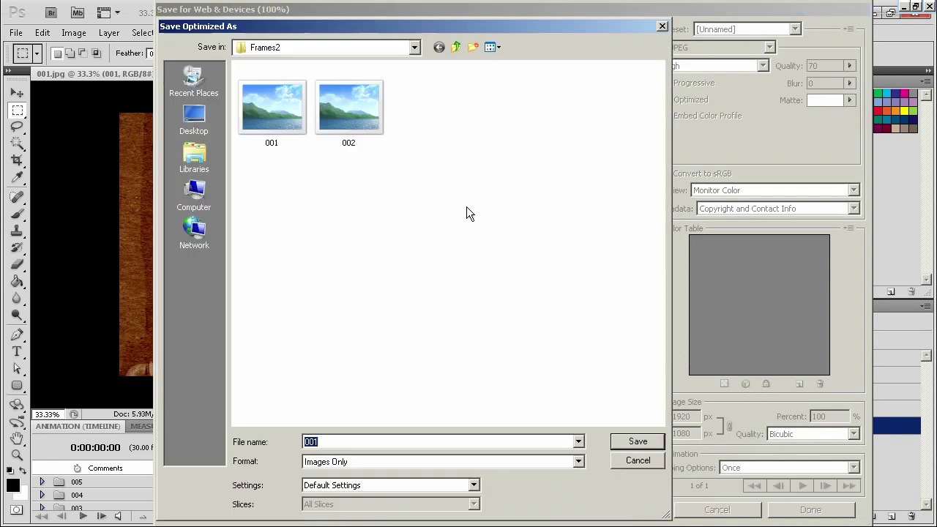
type("003")
key("Return")
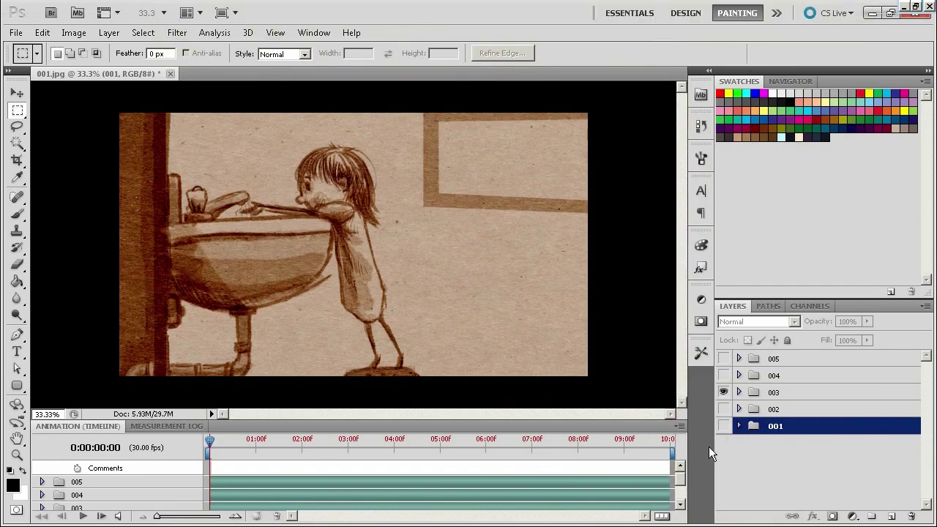
Show group 004 instead of 003 and export it with Save for Web as a quality 70 JPEG named 004 in Frames2.
left_click(723, 393)
left_click(723, 374)
key("ctrl+alt+shift+s")
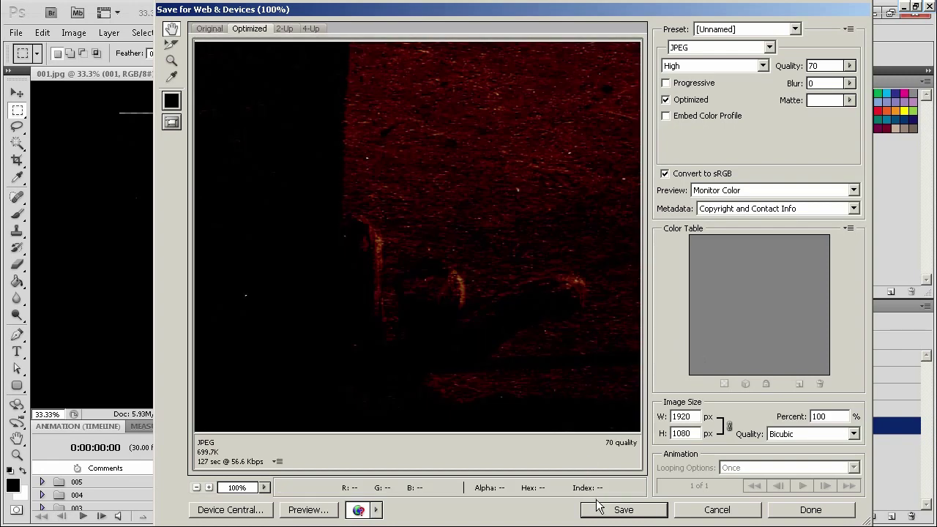
left_click(604, 510)
type("004")
key("Return")
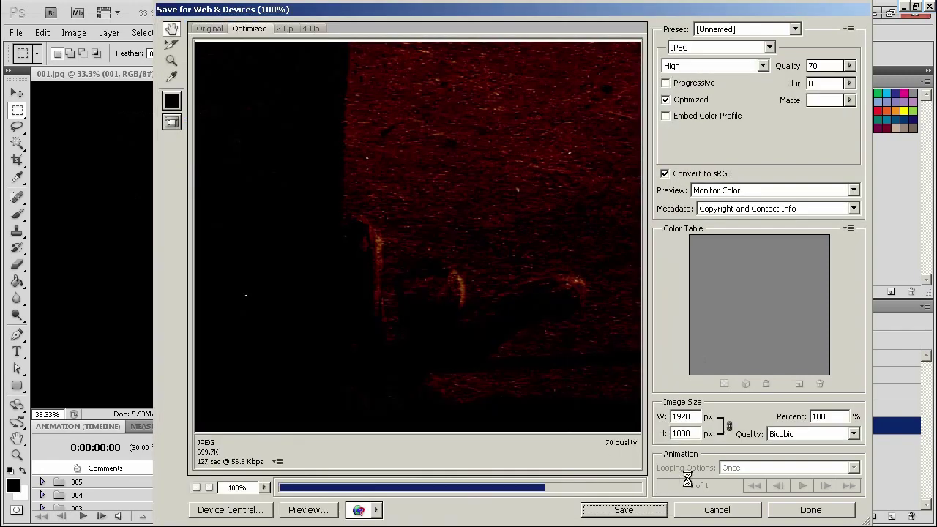
Show group 005 instead of 004 and export it with Save for Web to the Frames2 folder as 005.
left_click(723, 375)
left_click(723, 358)
key("ctrl+alt+shift+s")
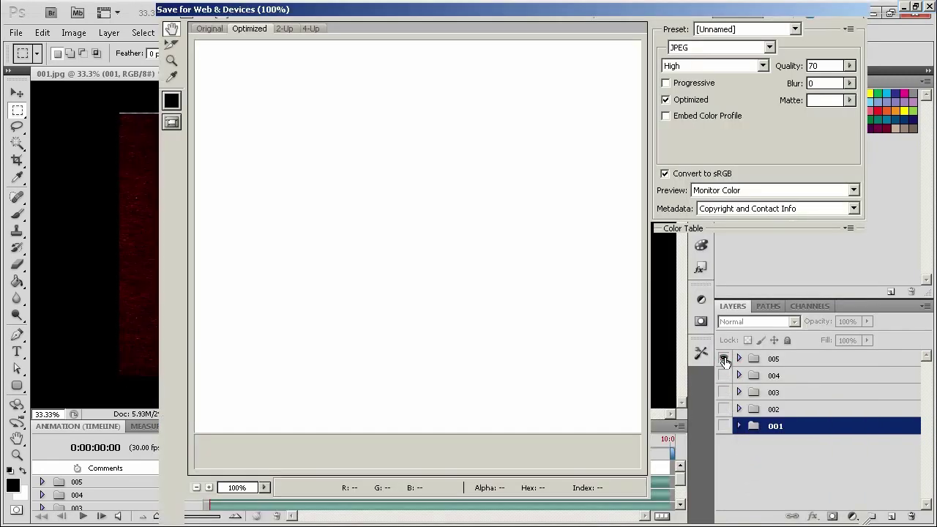
key("Return")
type("005")
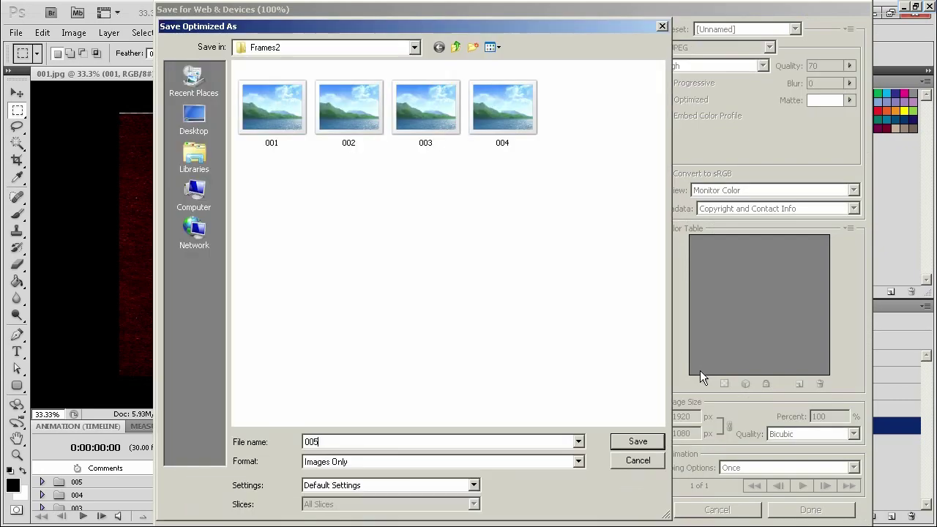
key("Return")
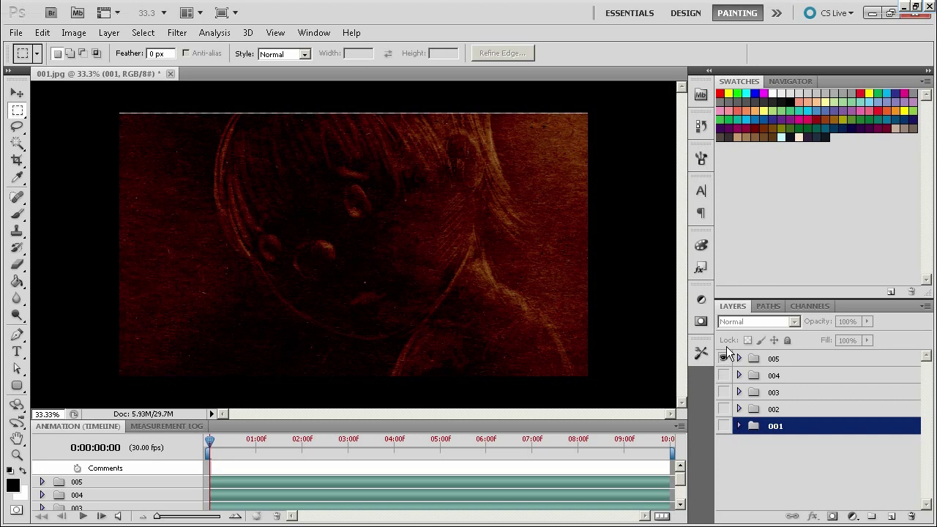
Open the list of commands for the Animation timeline.
left_click(681, 426)
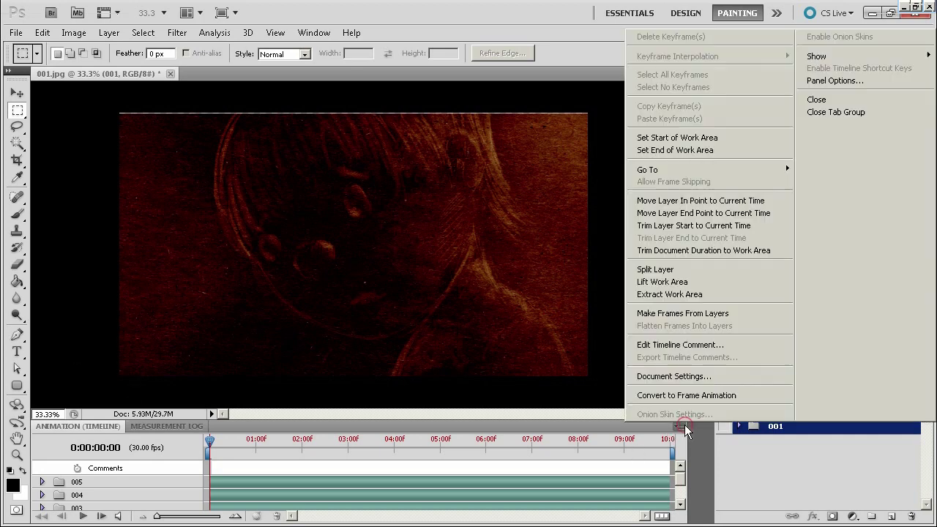